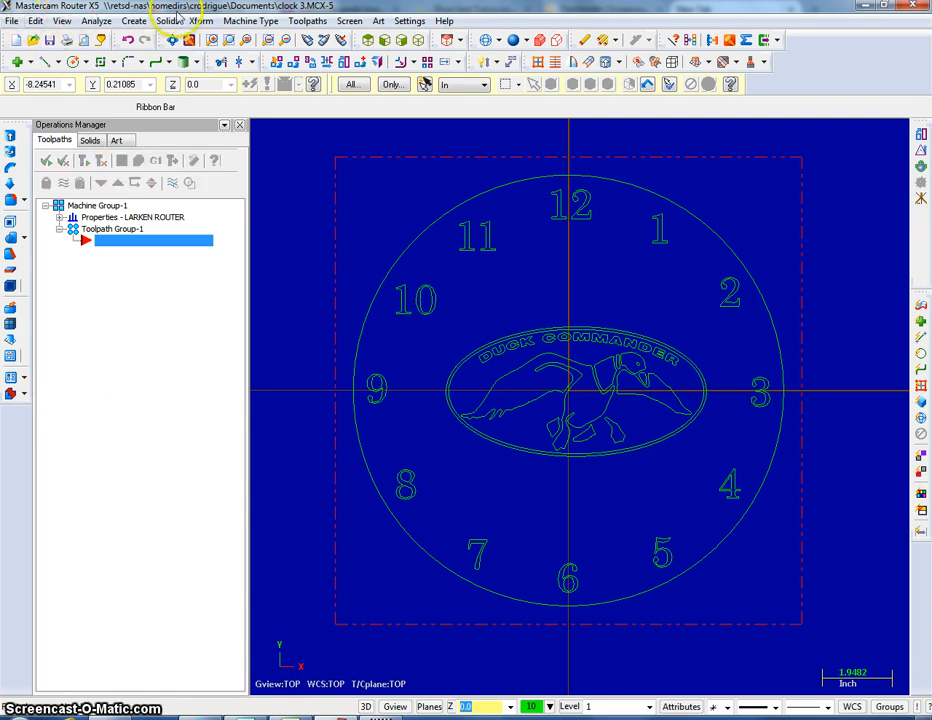
# Start a Contour toolpath and accept clock 3 as the NC name.
pyautogui.click(300, 22)
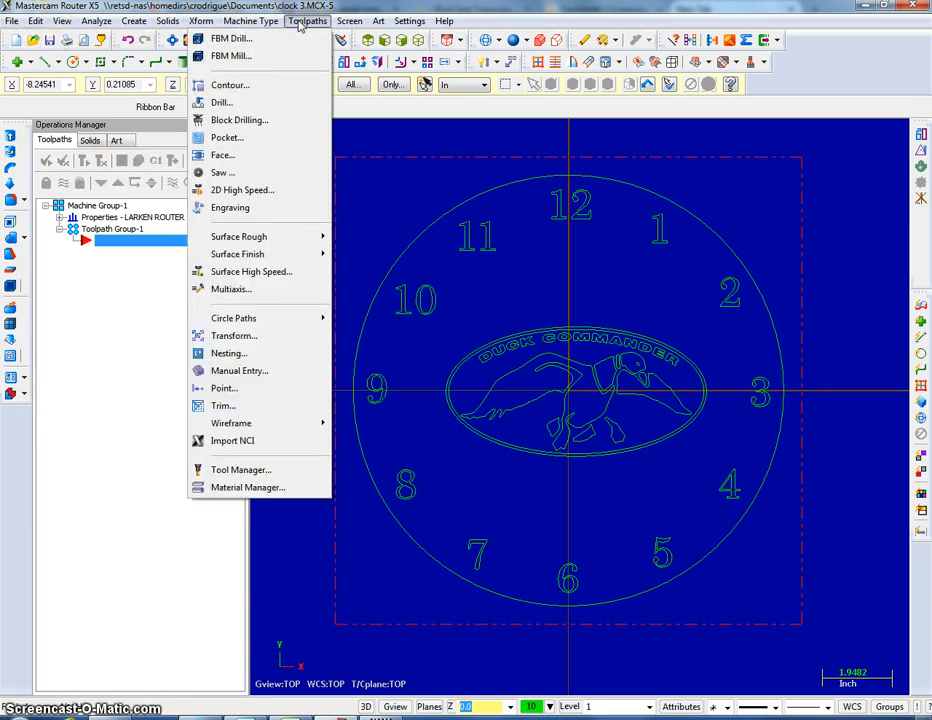
pyautogui.click(259, 86)
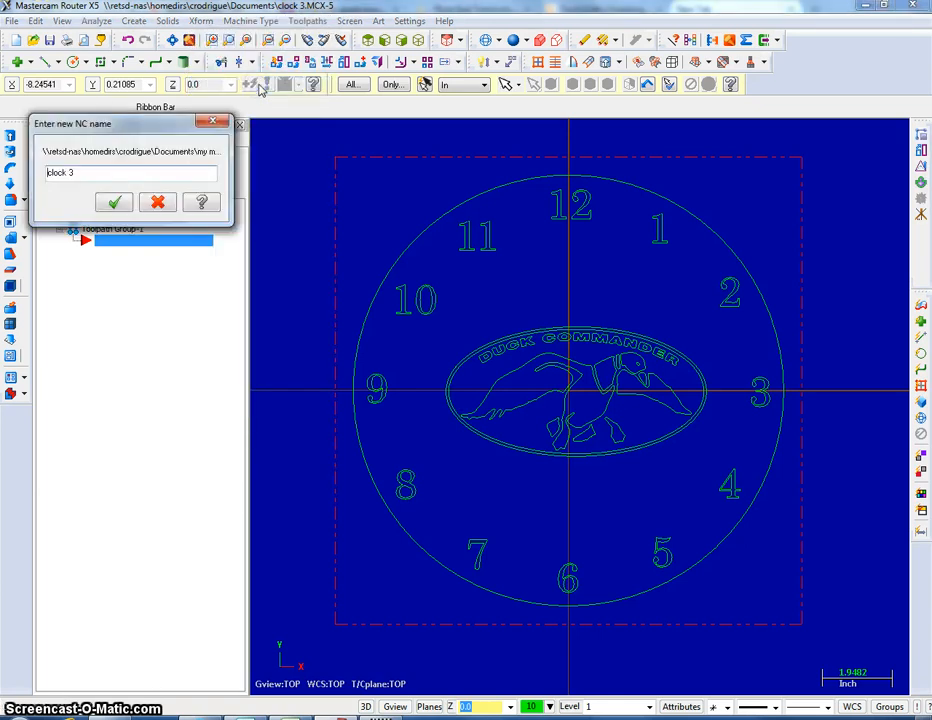
pyautogui.click(116, 204)
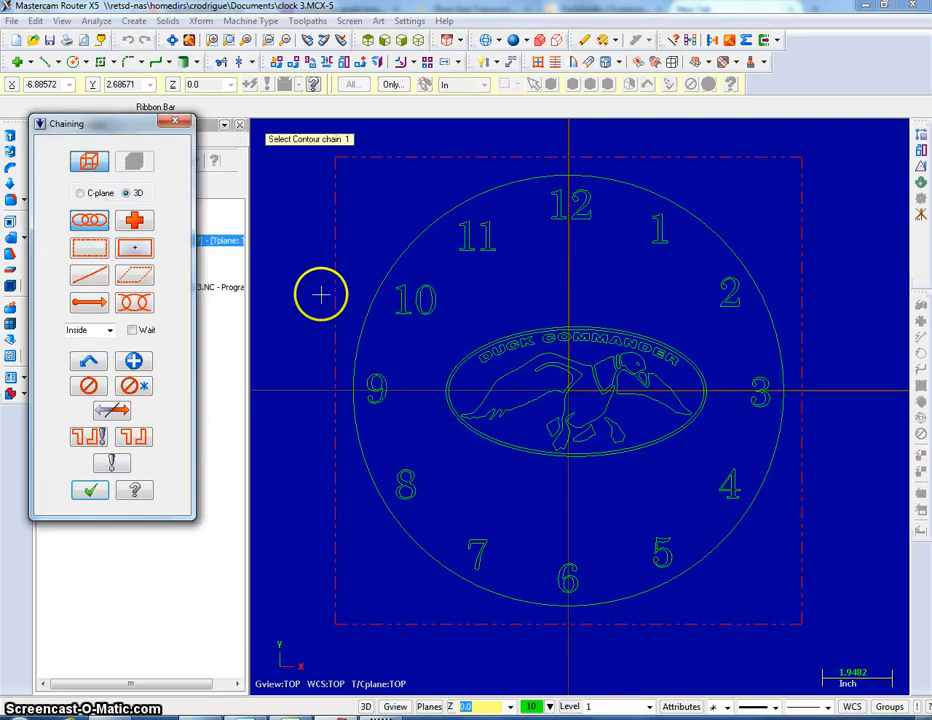
# Chain the entire clock design with a window selection, using the base of the 12 as the approximate start point.
pyautogui.click(368, 300)
pyautogui.click(366, 296)
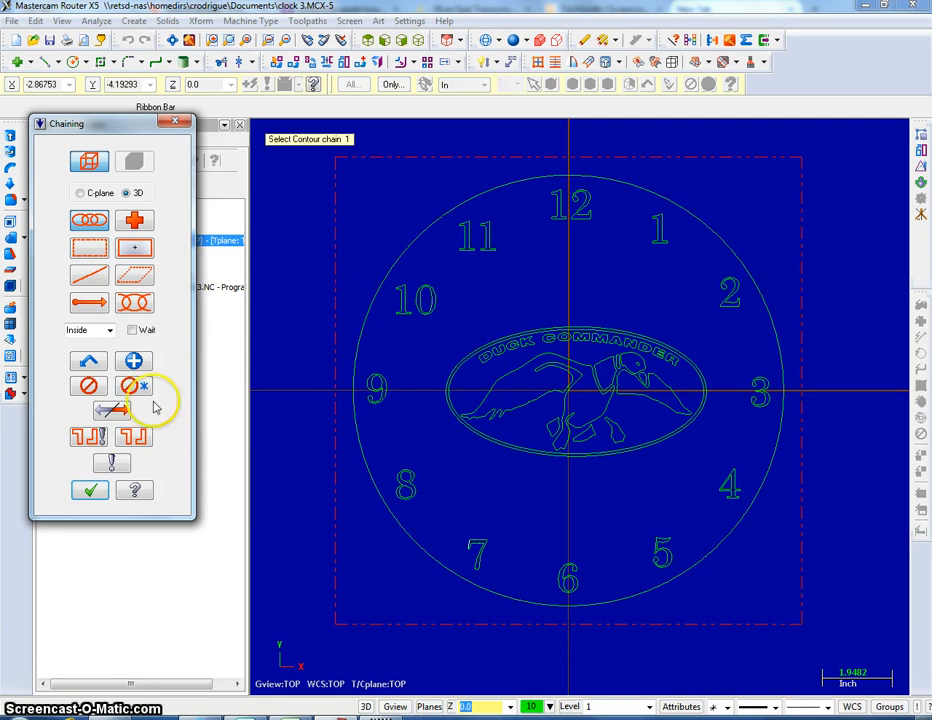
pyautogui.click(89, 249)
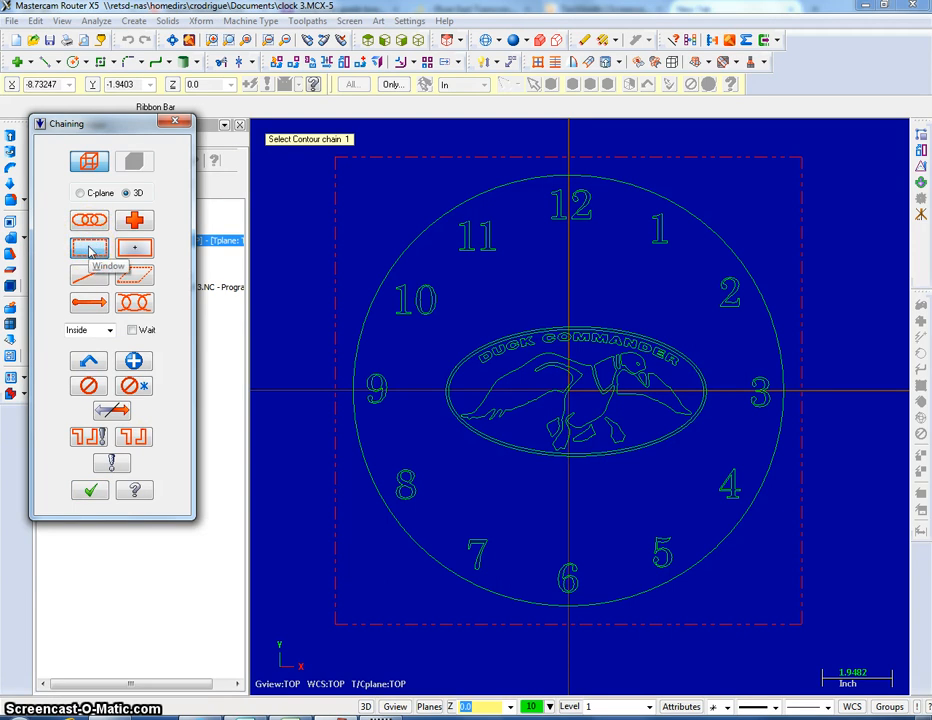
pyautogui.click(333, 157)
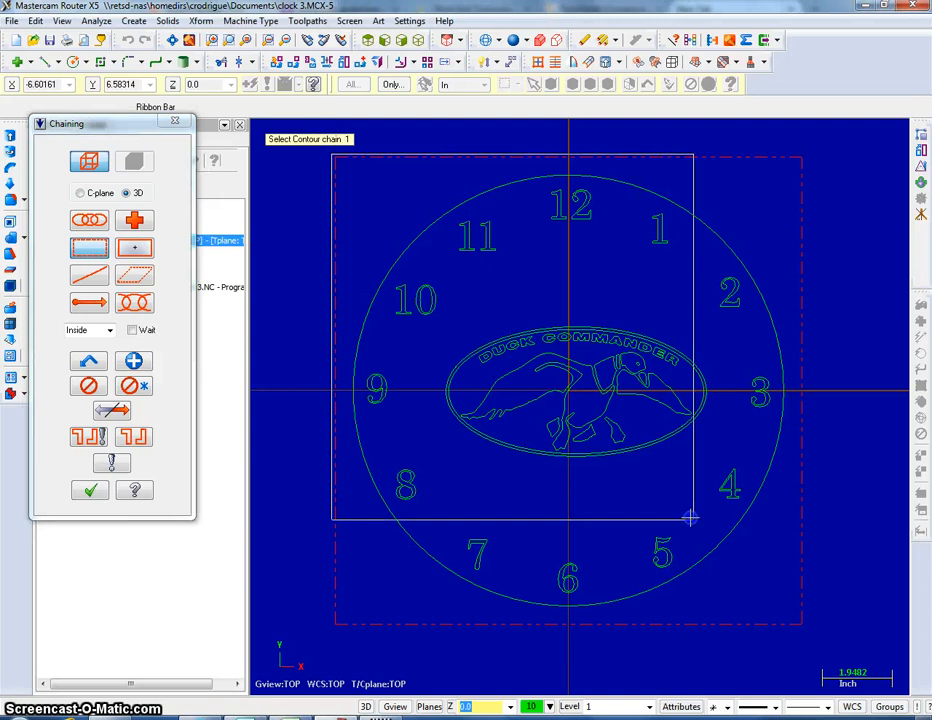
pyautogui.click(826, 636)
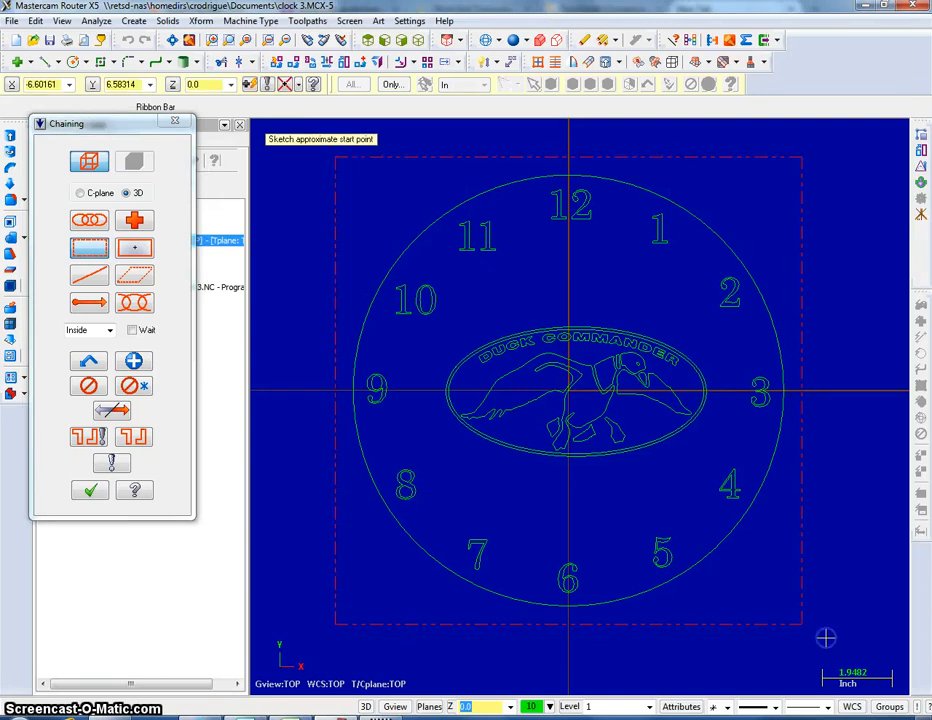
pyautogui.click(572, 537)
pyautogui.click(90, 490)
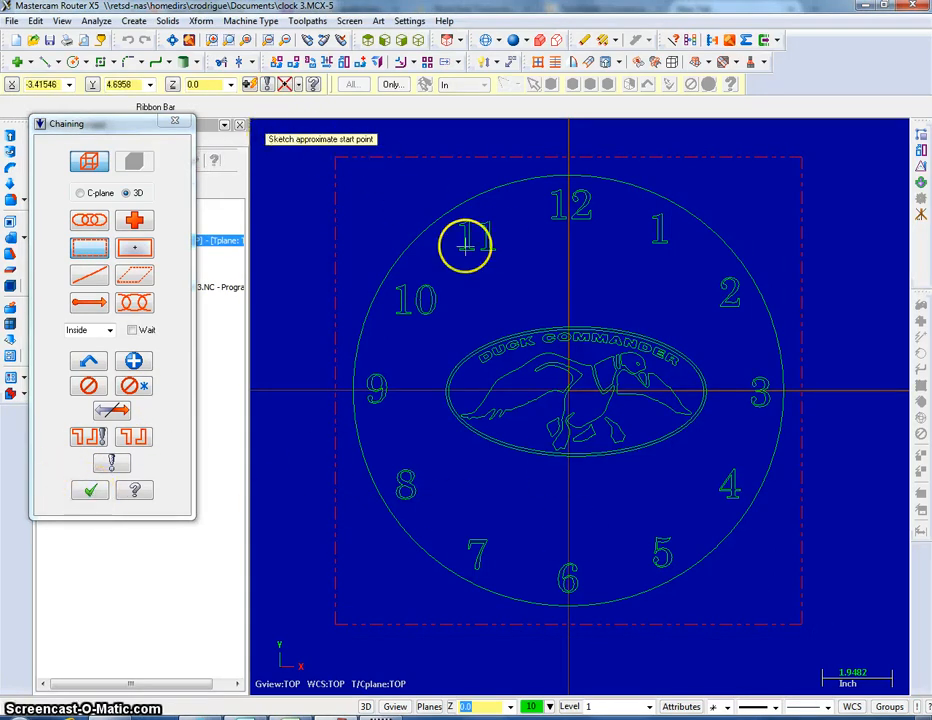
pyautogui.click(562, 217)
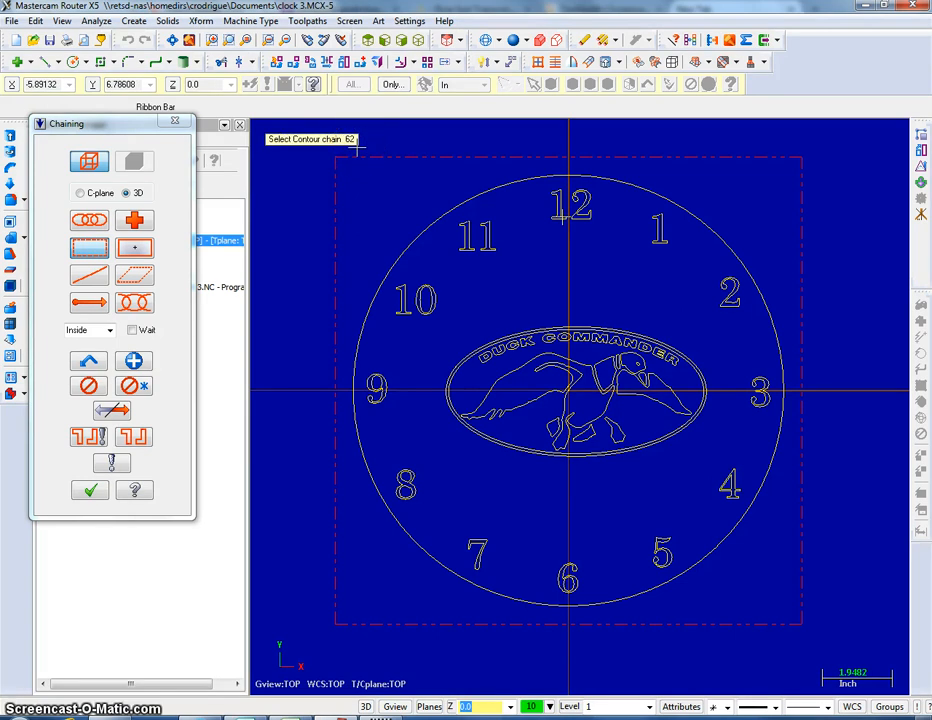
pyautogui.click(89, 491)
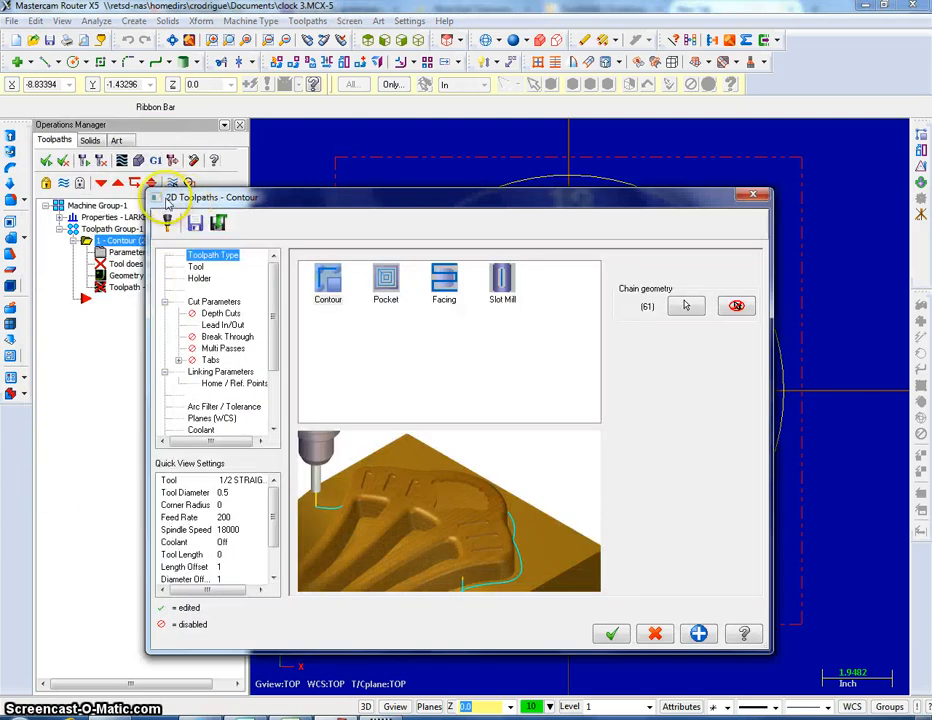
# Keep Contour as the toolpath type and choose the 1/16 STRAIGHT BIT from the tool library.
pyautogui.moveTo(285, 193); pyautogui.dragTo(304, 146)
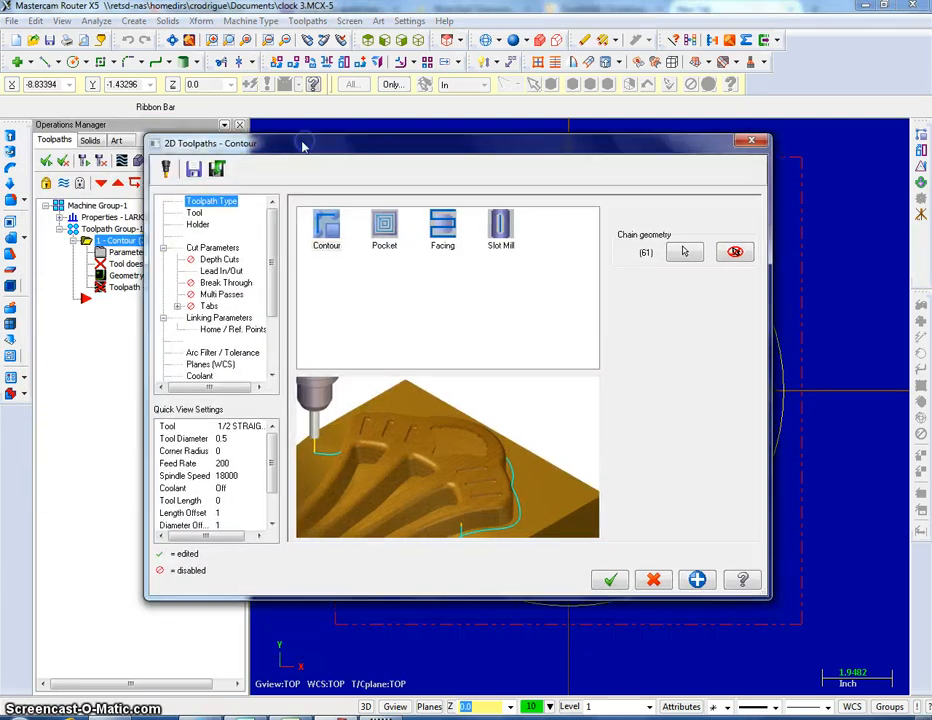
pyautogui.click(233, 207)
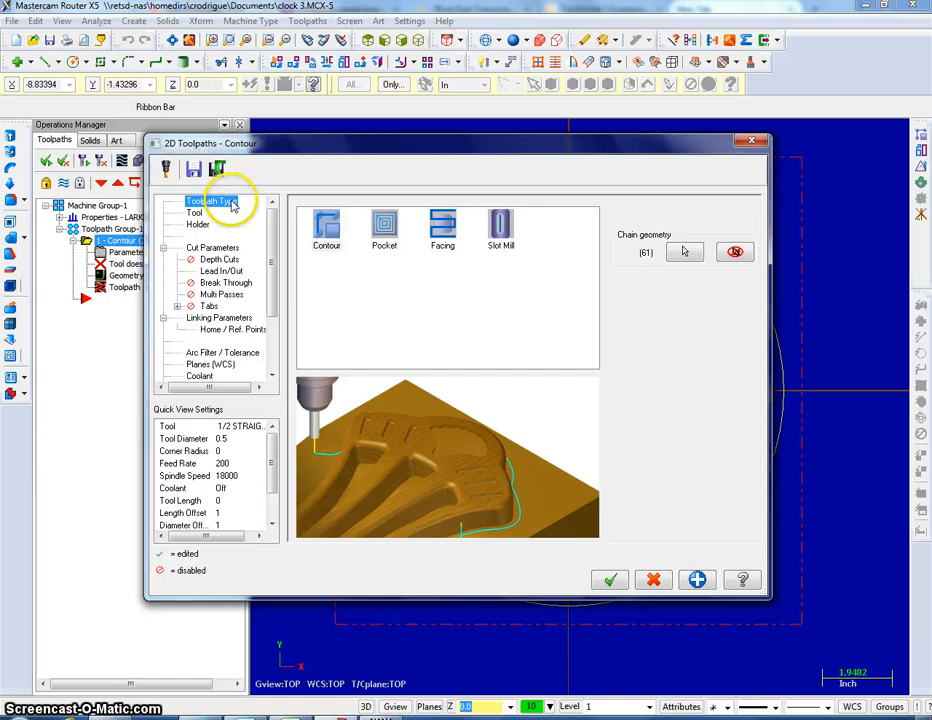
pyautogui.click(335, 237)
pyautogui.click(335, 233)
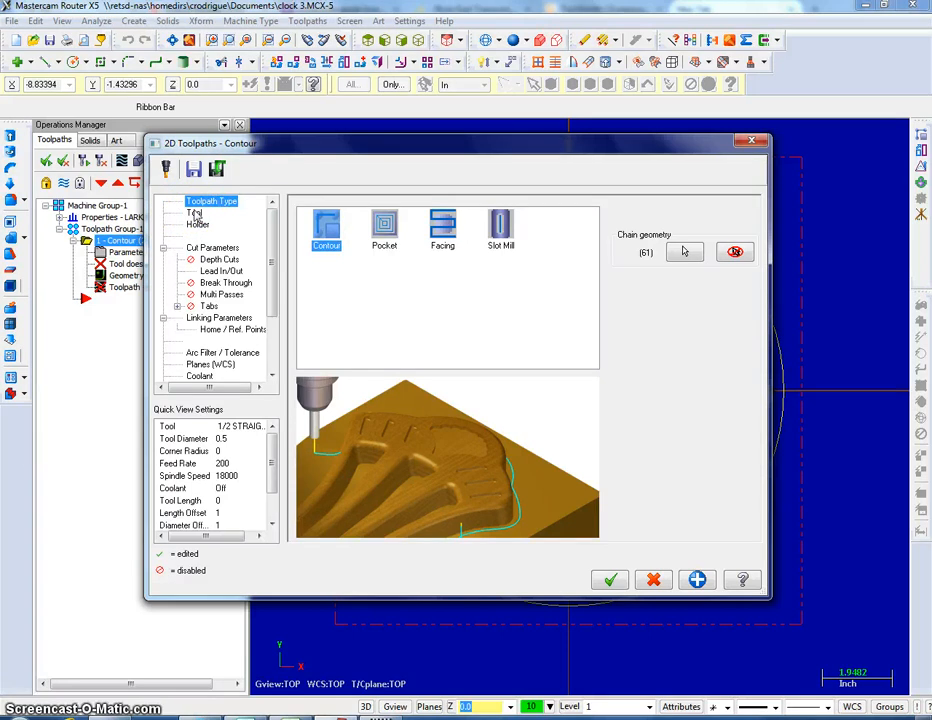
pyautogui.click(195, 214)
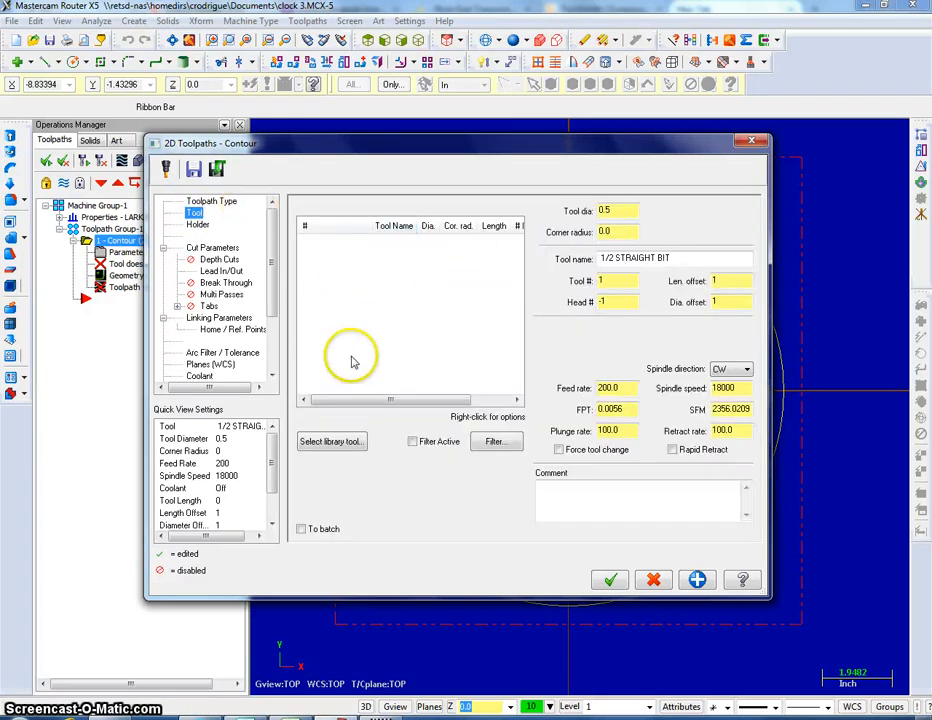
pyautogui.click(330, 443)
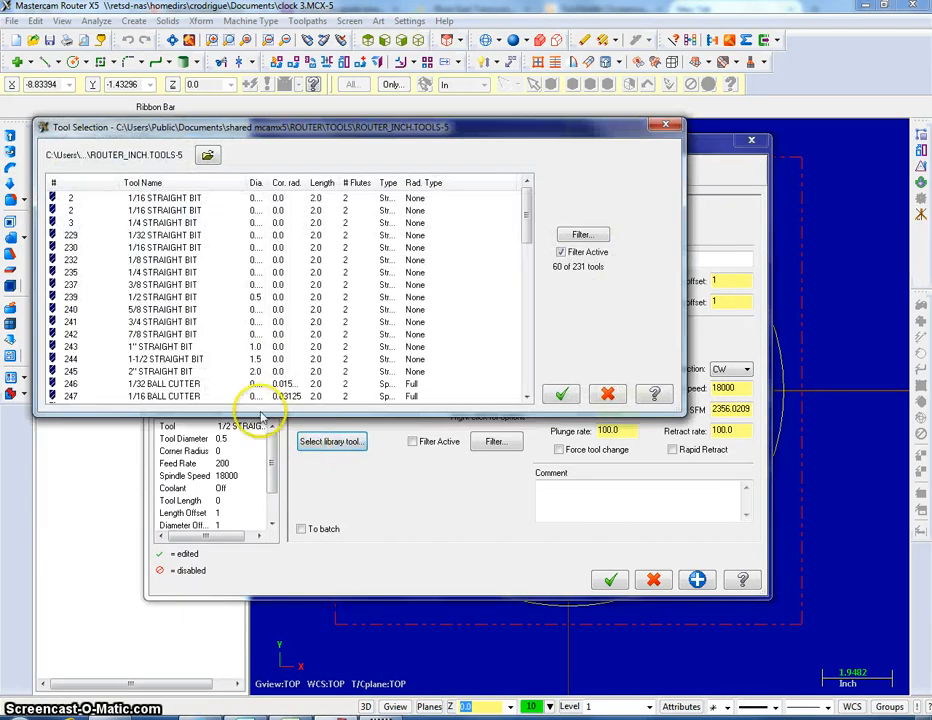
pyautogui.click(163, 199)
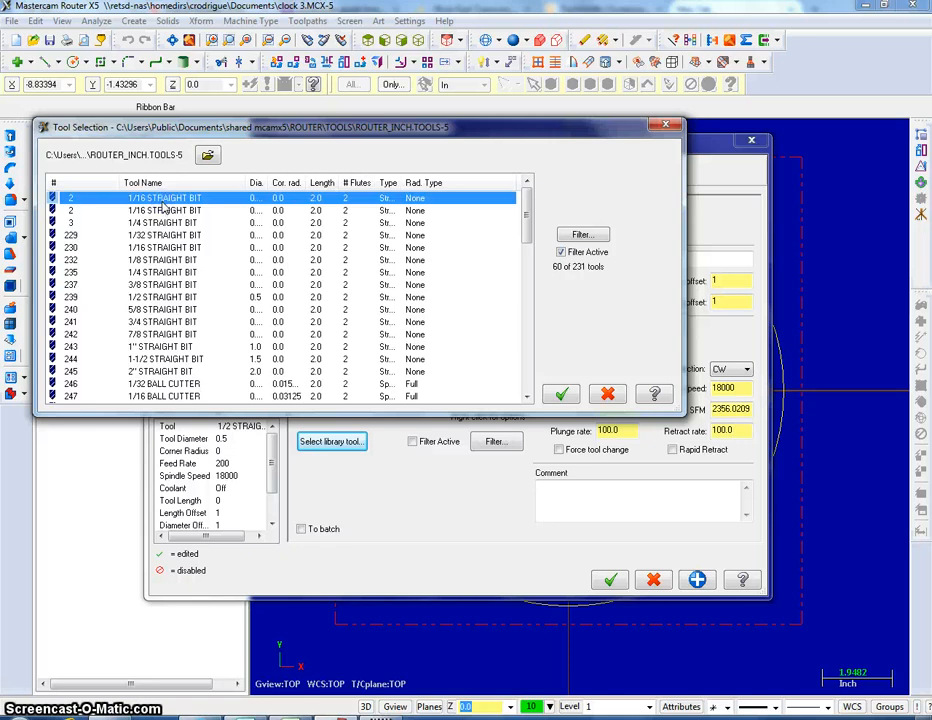
pyautogui.click(562, 398)
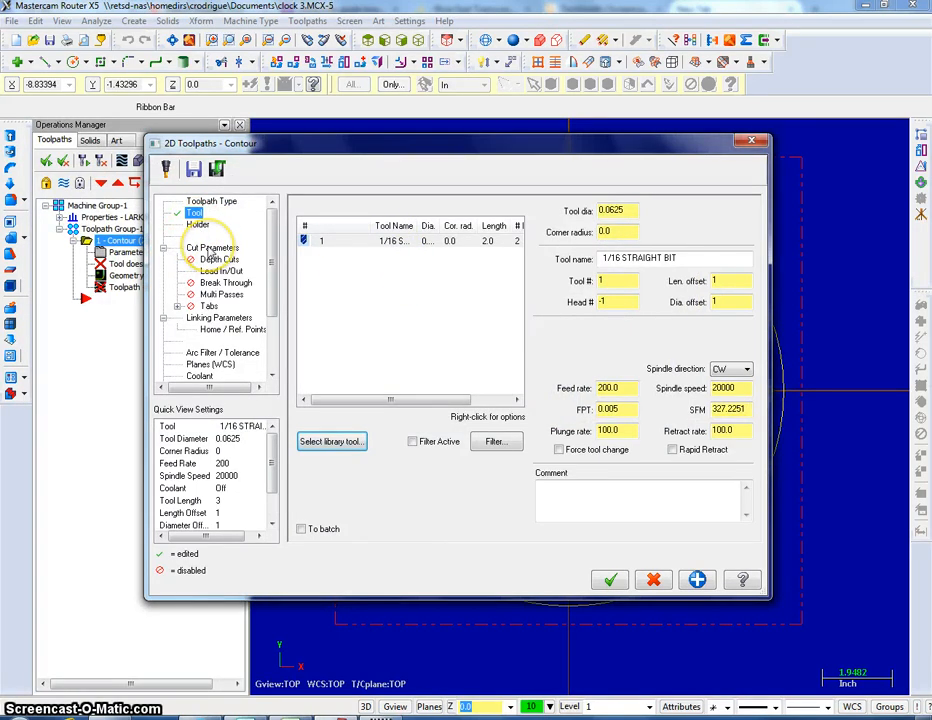
# Set the cut parameters' compensation type to Off and disable Lead In/Out for the contour.
pyautogui.click(211, 249)
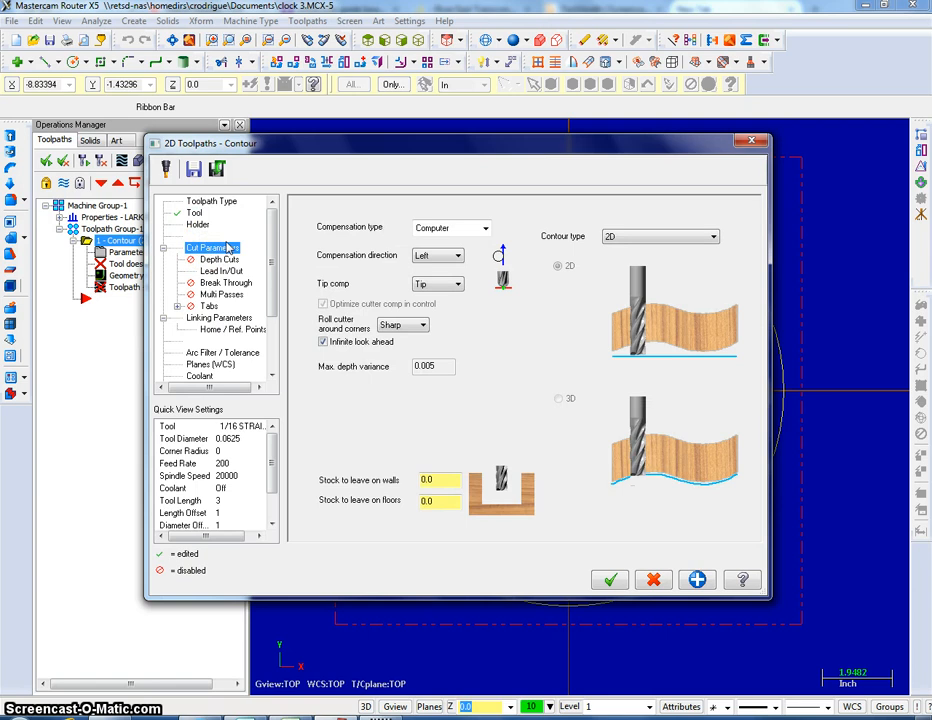
pyautogui.click(484, 229)
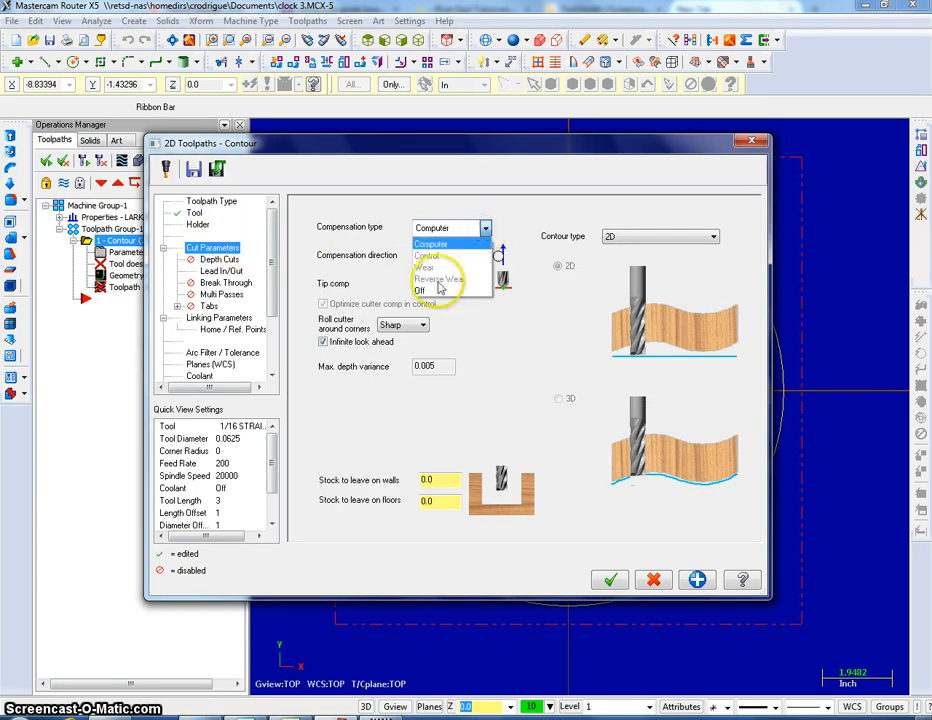
pyautogui.click(437, 289)
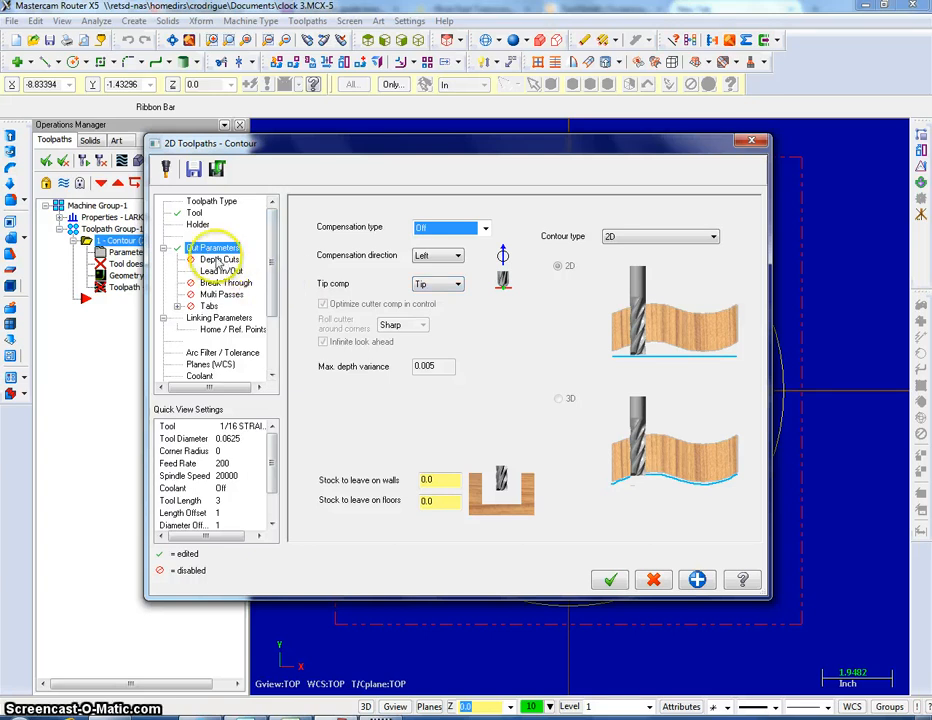
pyautogui.click(220, 271)
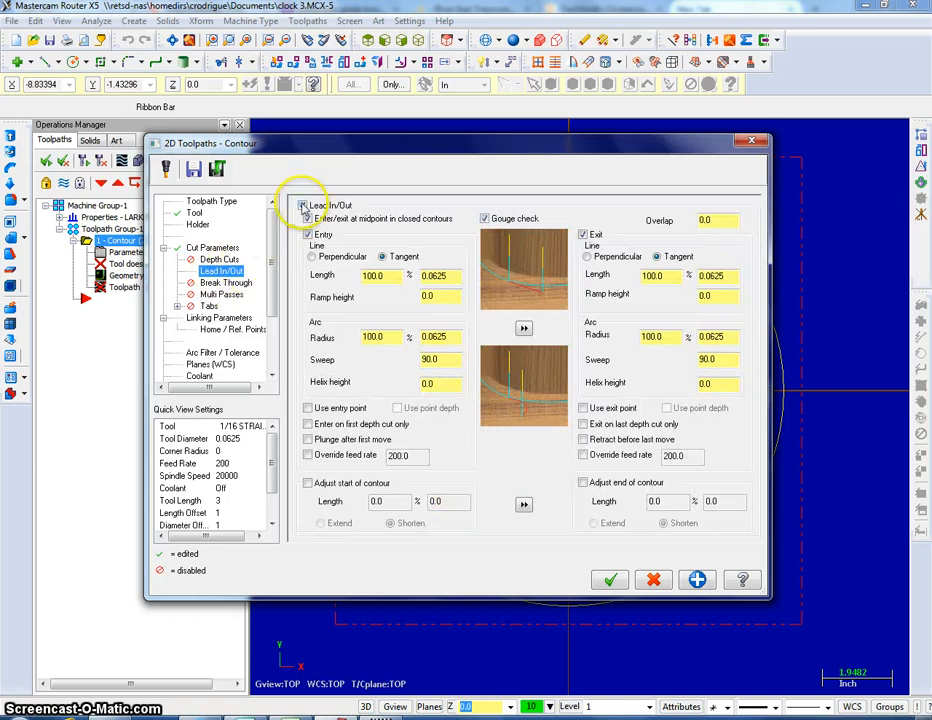
pyautogui.click(303, 205)
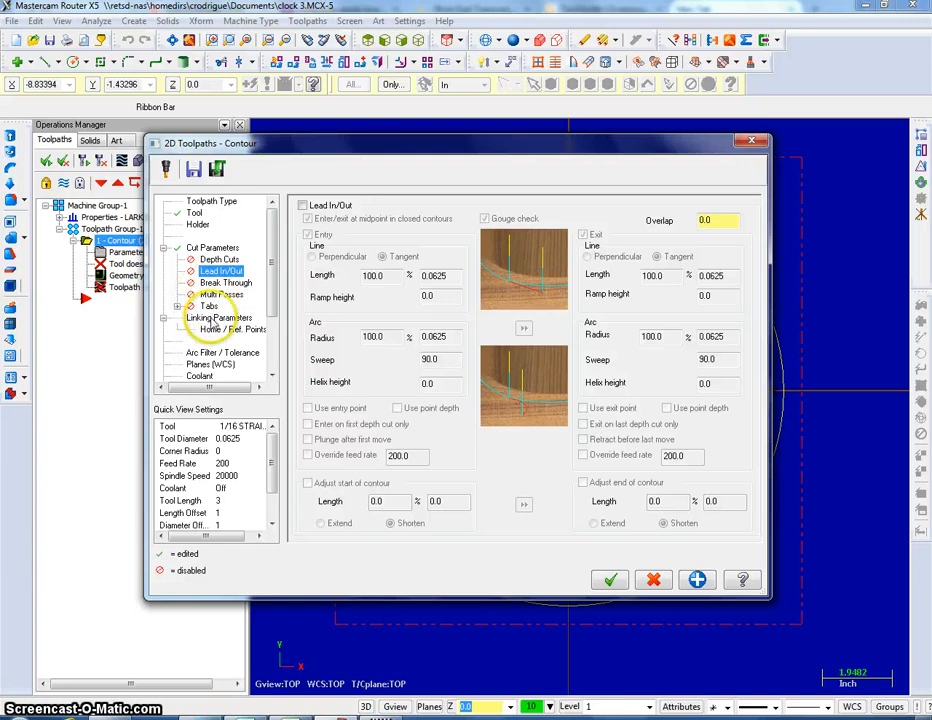
# Set retract, feed plane, top of stock and depth to Absolute, with a depth of -.03, and generate the toolpath.
pyautogui.click(216, 318)
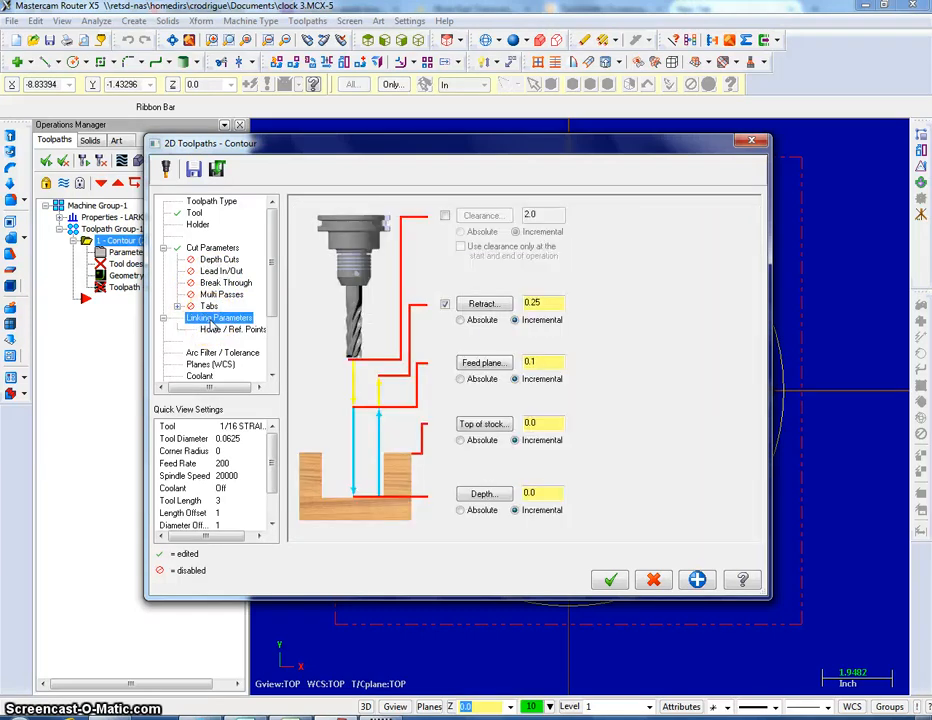
pyautogui.click(460, 319)
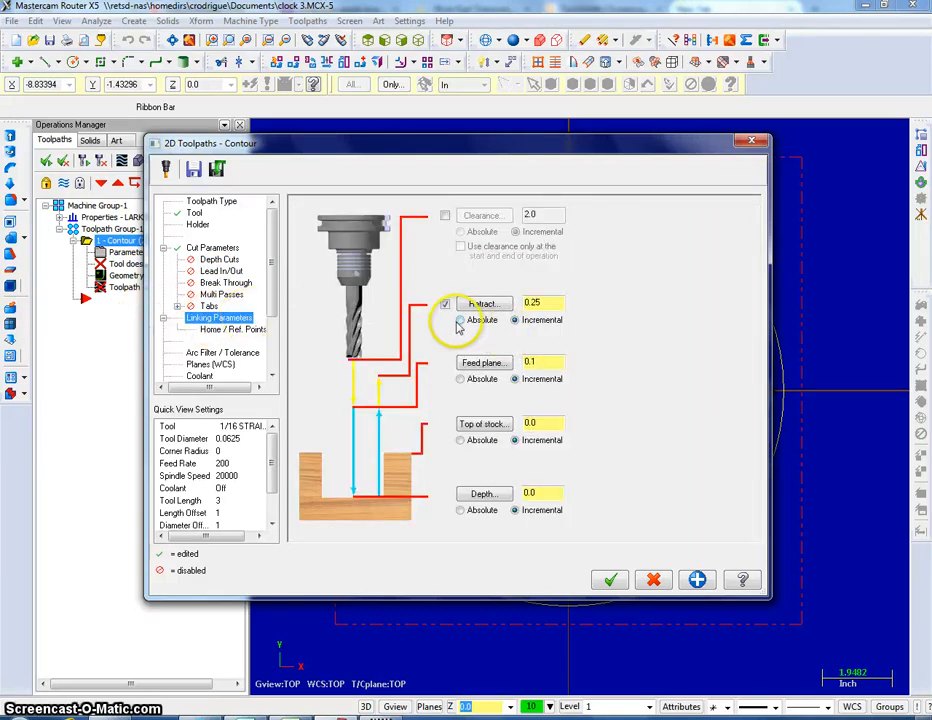
pyautogui.click(460, 379)
pyautogui.click(460, 440)
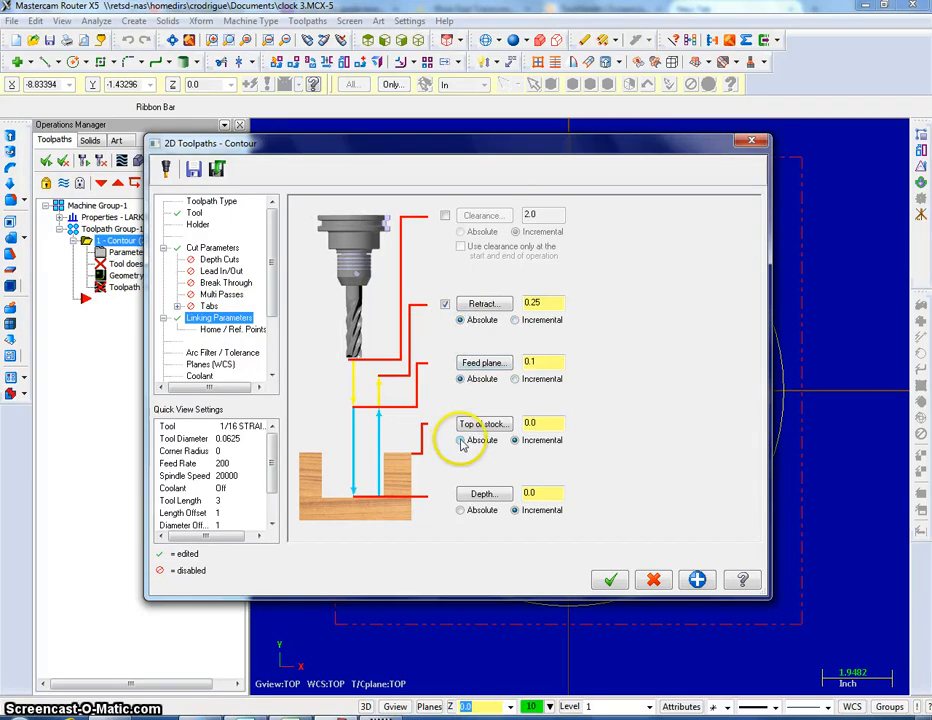
pyautogui.click(460, 510)
pyautogui.click(548, 494)
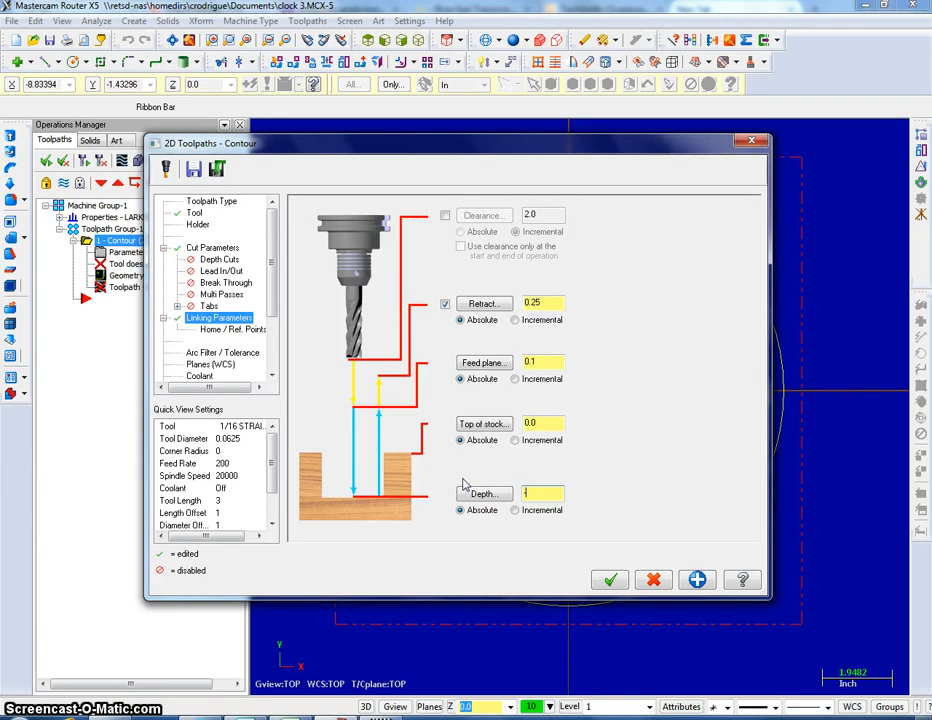
pyautogui.write('-.03')
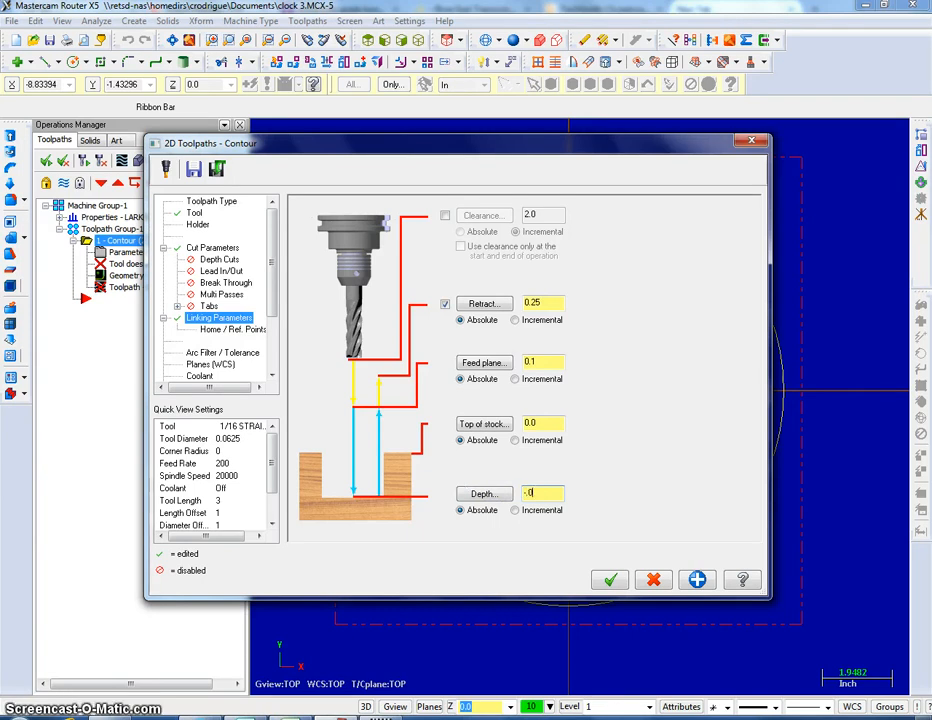
pyautogui.click(612, 580)
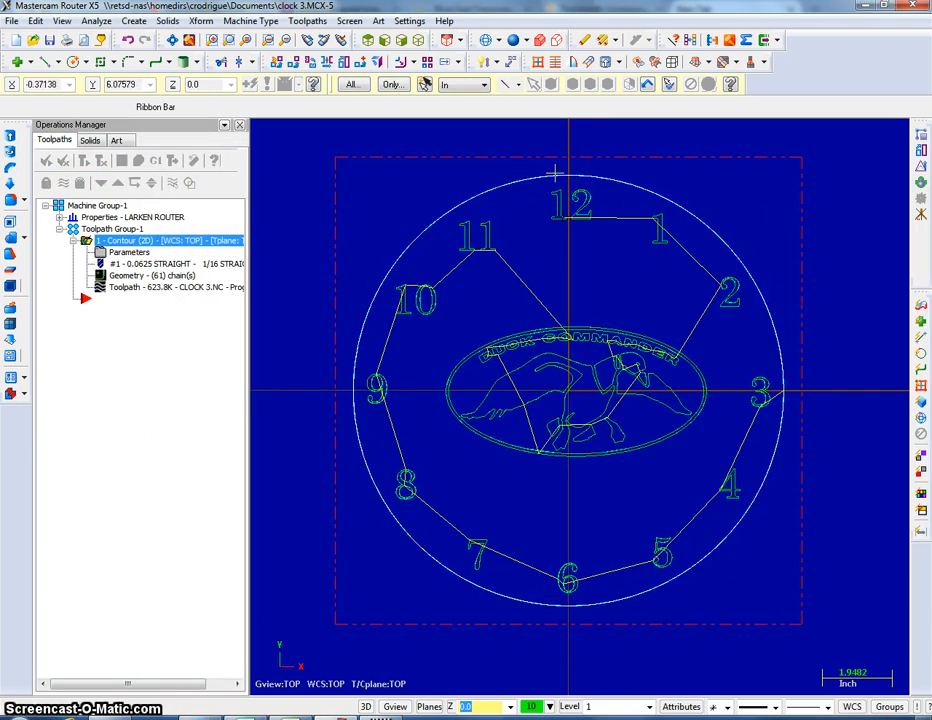
pyautogui.click(508, 184)
pyautogui.click(134, 279)
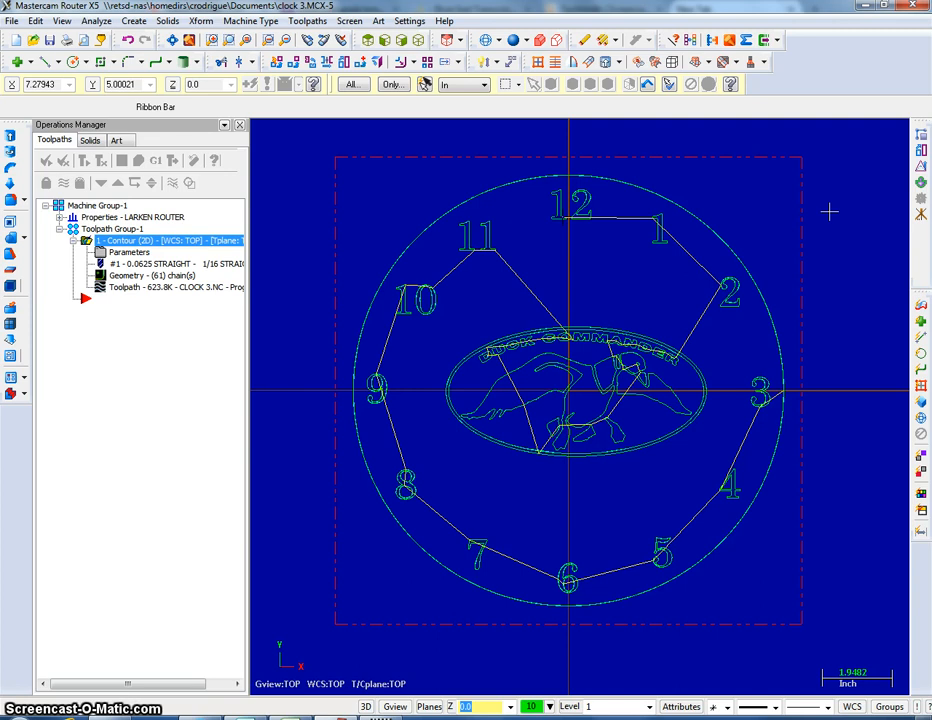
pyautogui.click(156, 275)
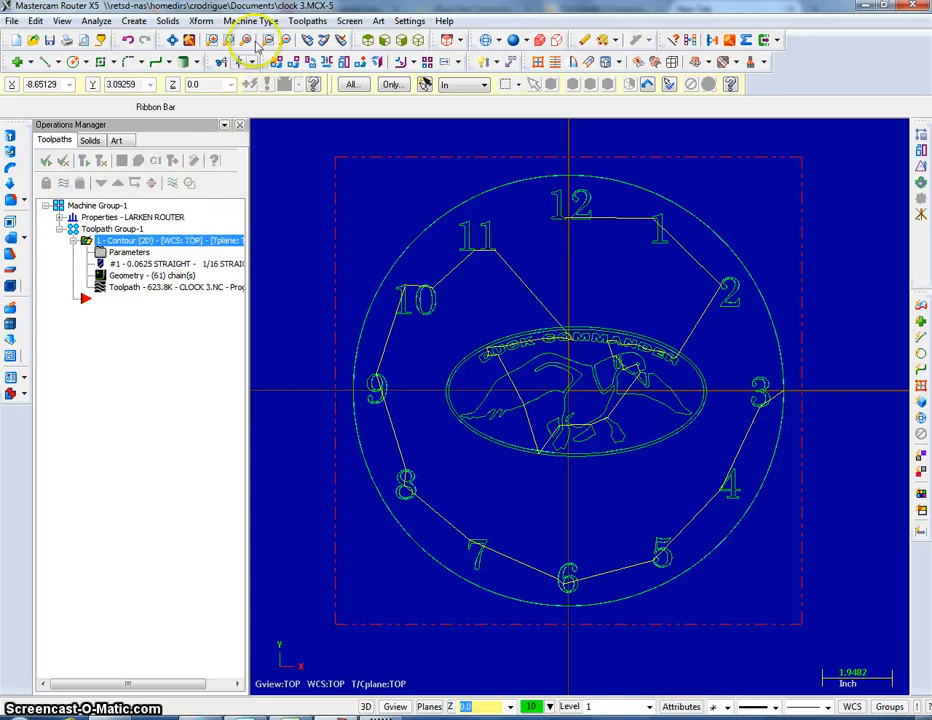
# Start a second Contour toolpath and chain only the clock's outer circle.
pyautogui.click(307, 20)
pyautogui.click(262, 85)
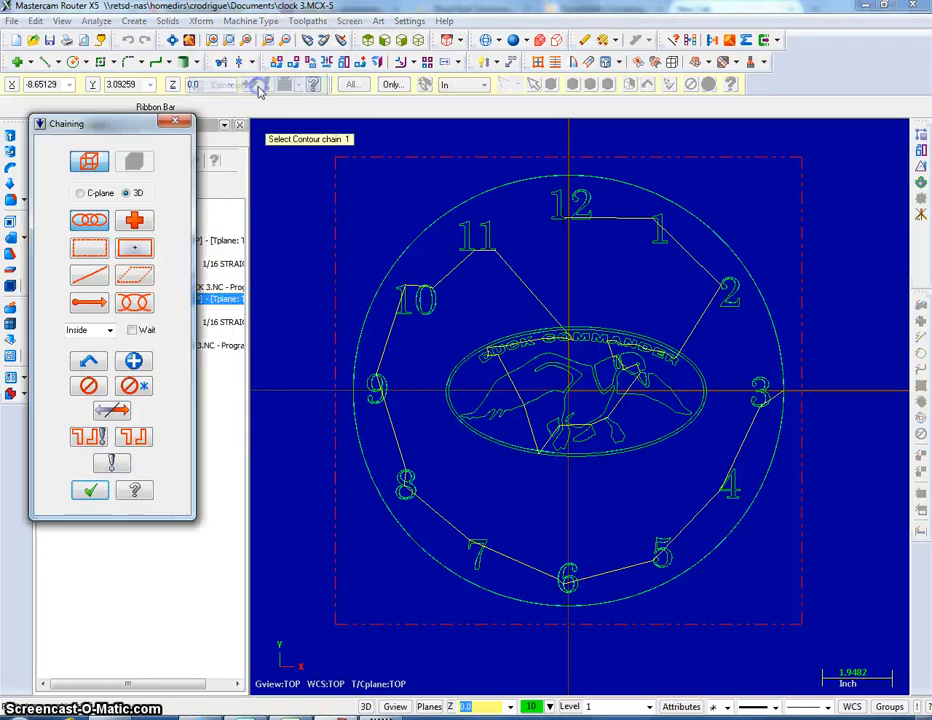
pyautogui.click(92, 221)
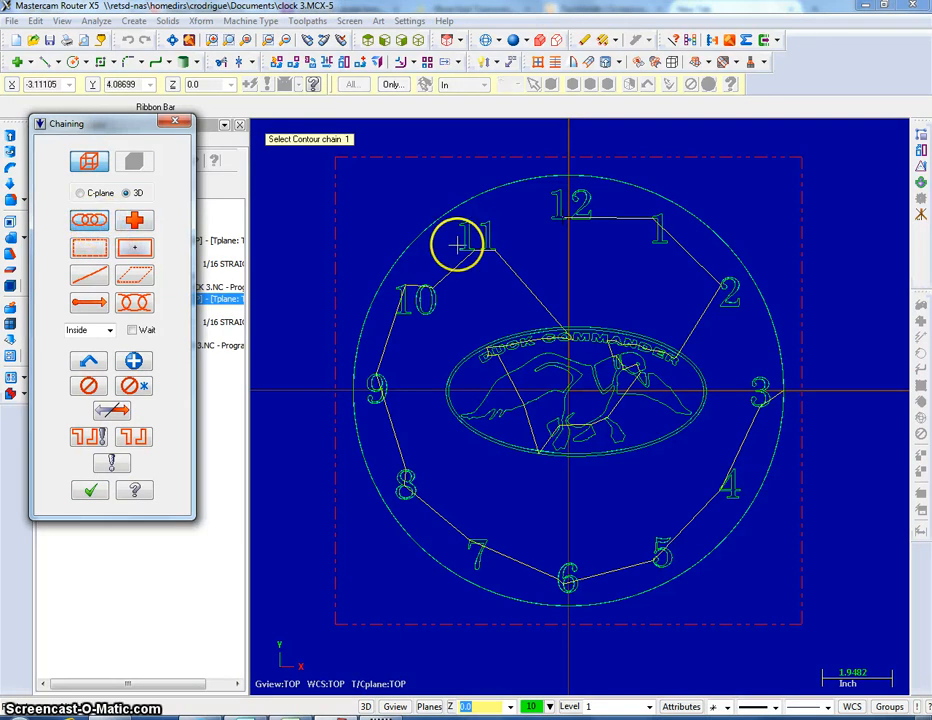
pyautogui.click(421, 234)
pyautogui.click(421, 234)
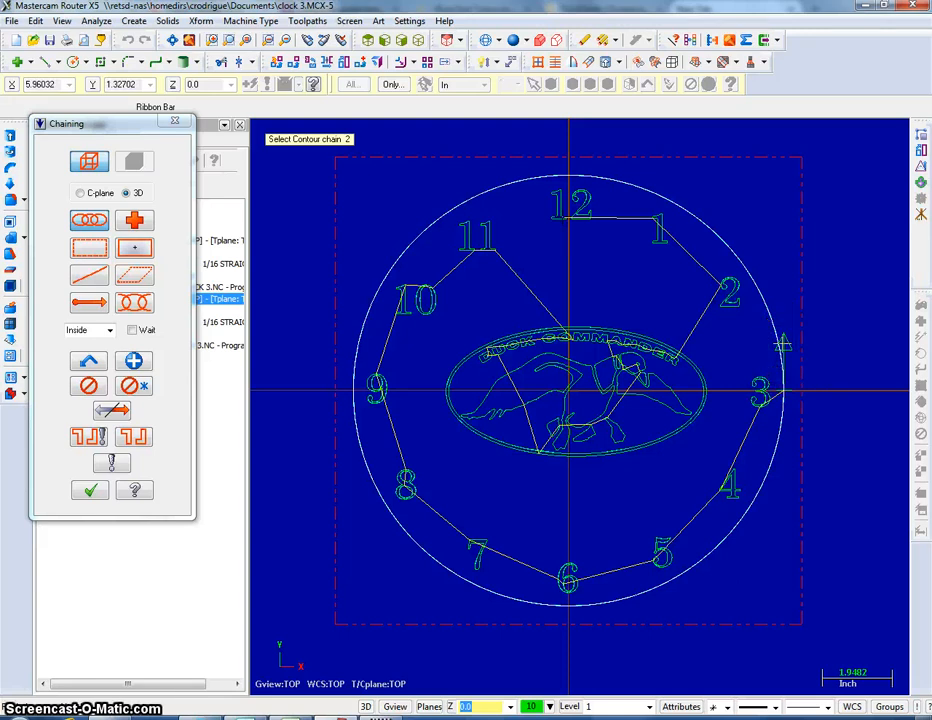
pyautogui.click(90, 489)
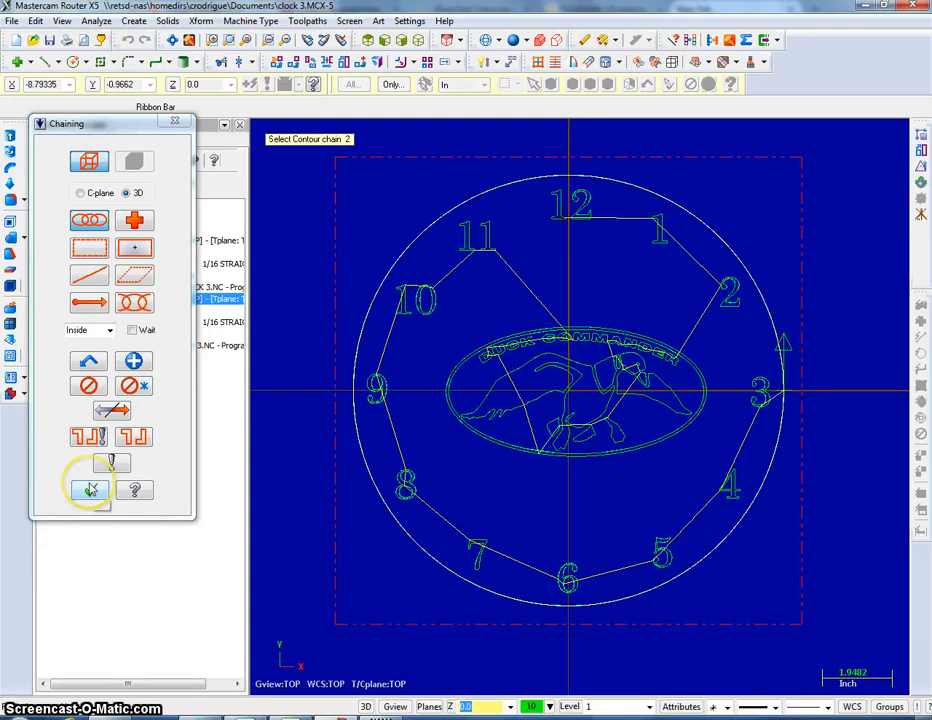
pyautogui.click(91, 490)
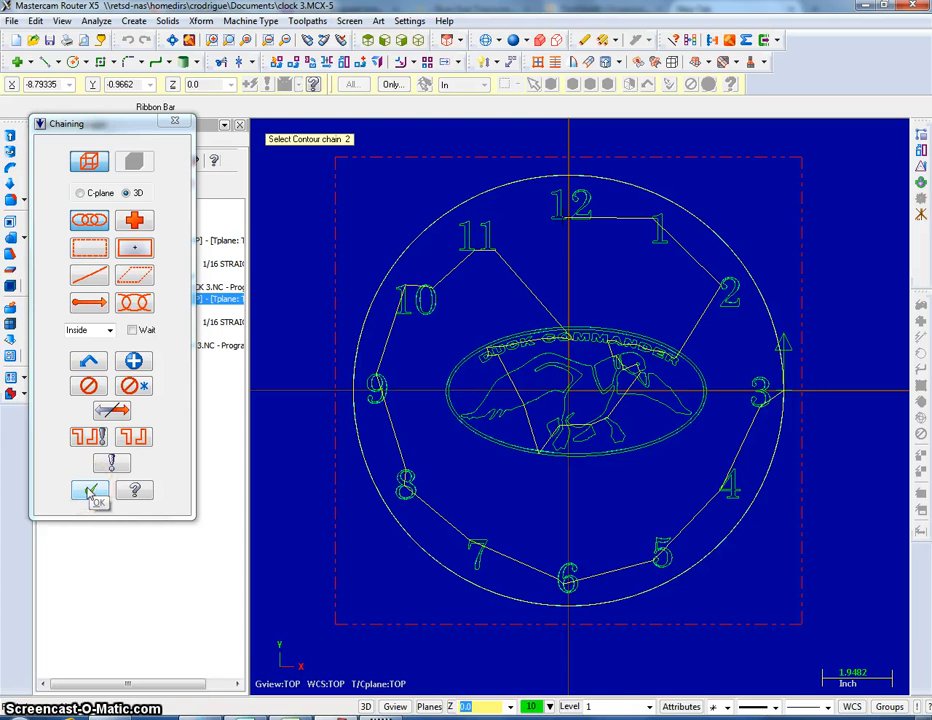
# Accept the outer-circle chain and choose the 1/4 STRAIGHT BIT from the tool library for the second contour.
pyautogui.click(89, 492)
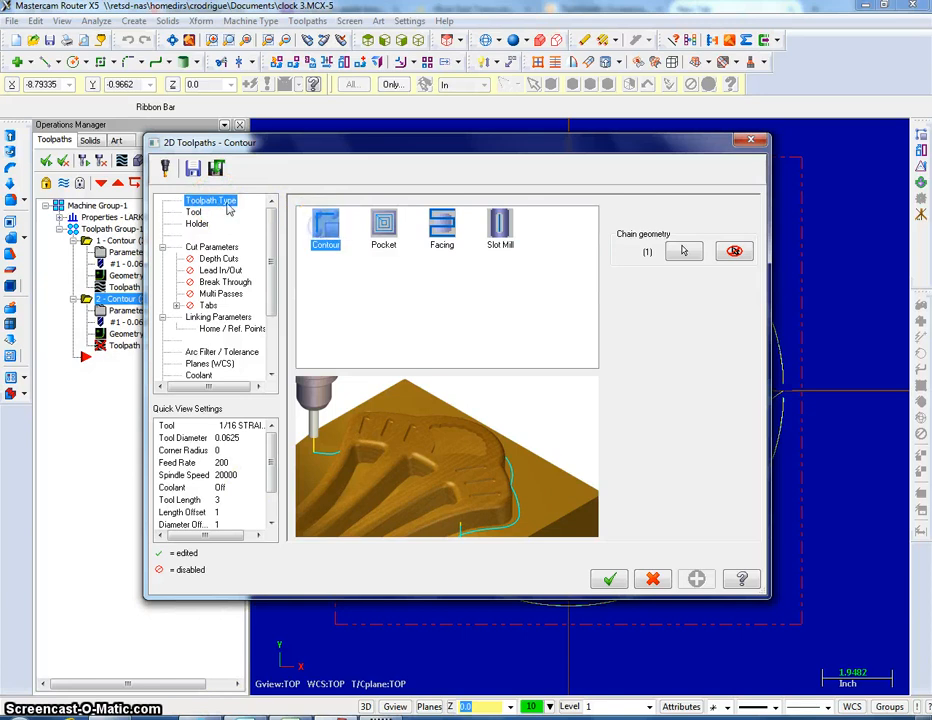
pyautogui.click(193, 212)
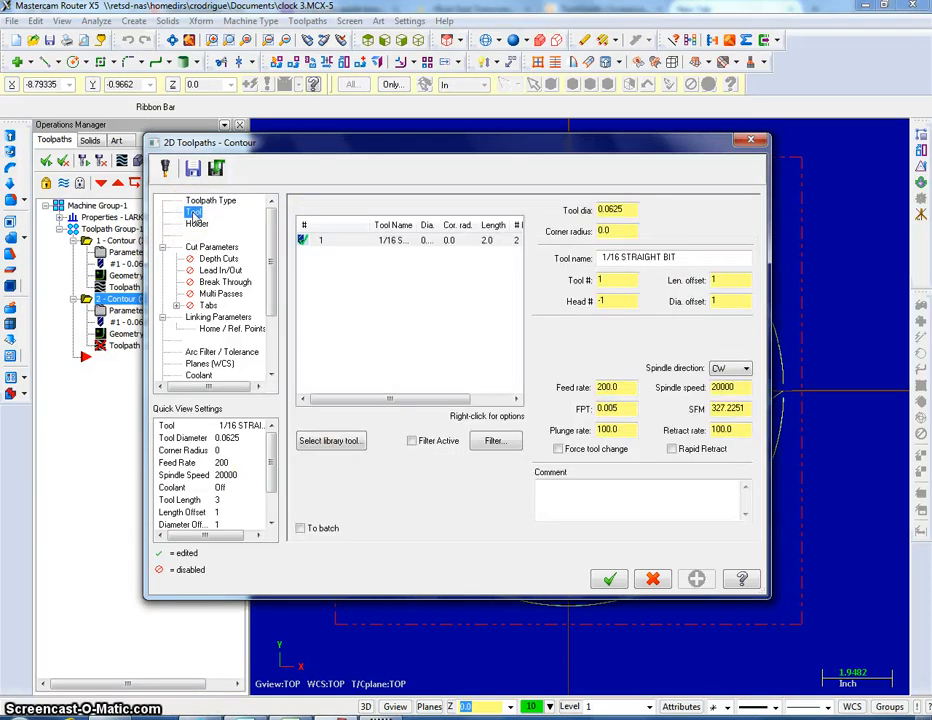
pyautogui.click(349, 444)
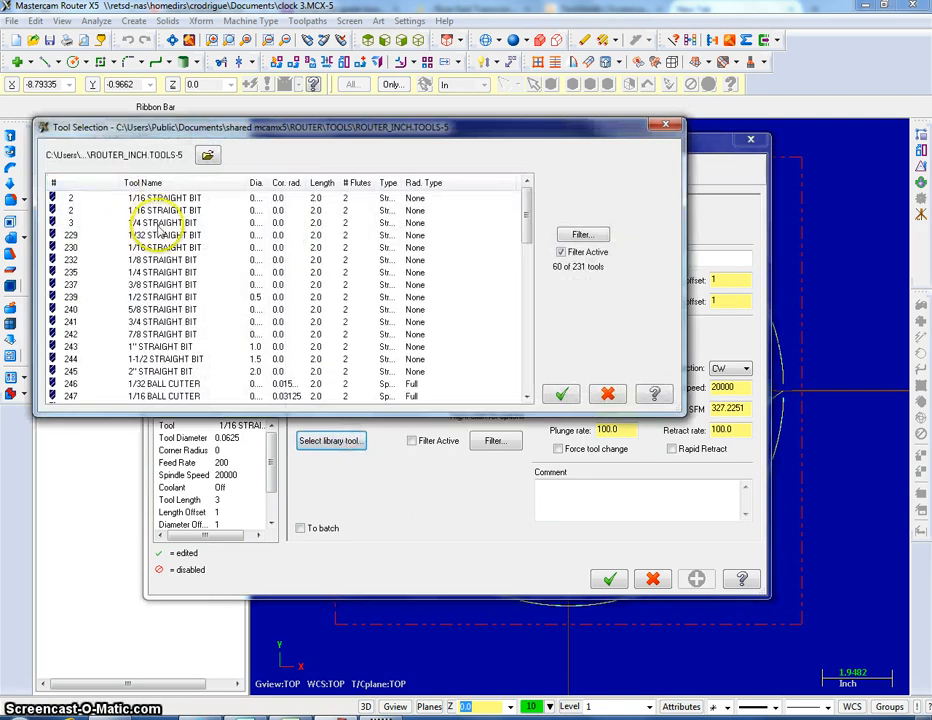
pyautogui.click(158, 224)
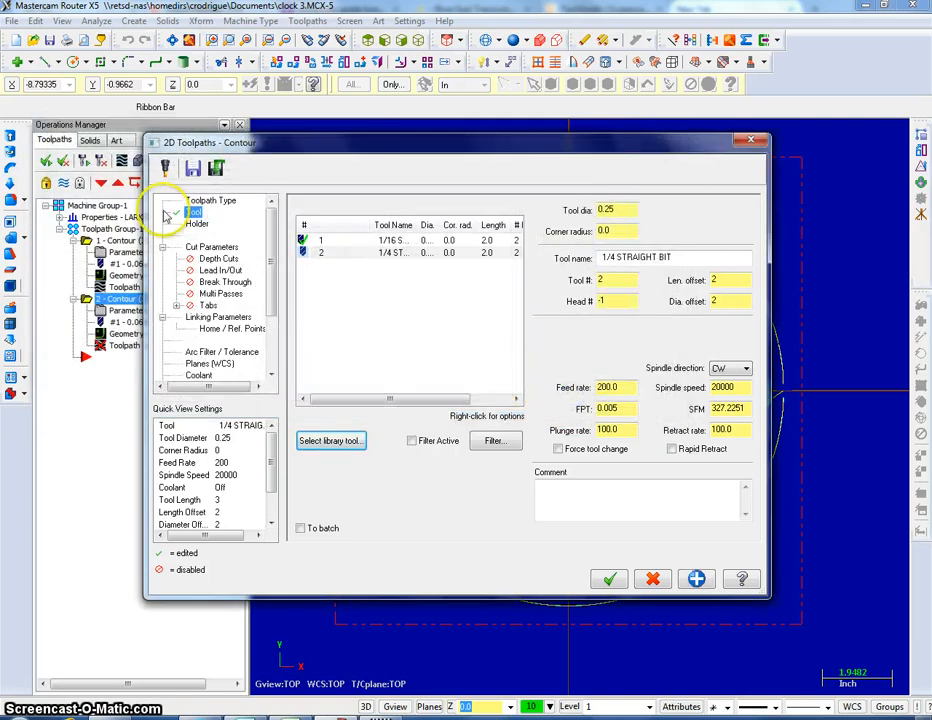
# Enable depth cuts for the outer-circle contour with a max rough step of .125.
pyautogui.click(205, 249)
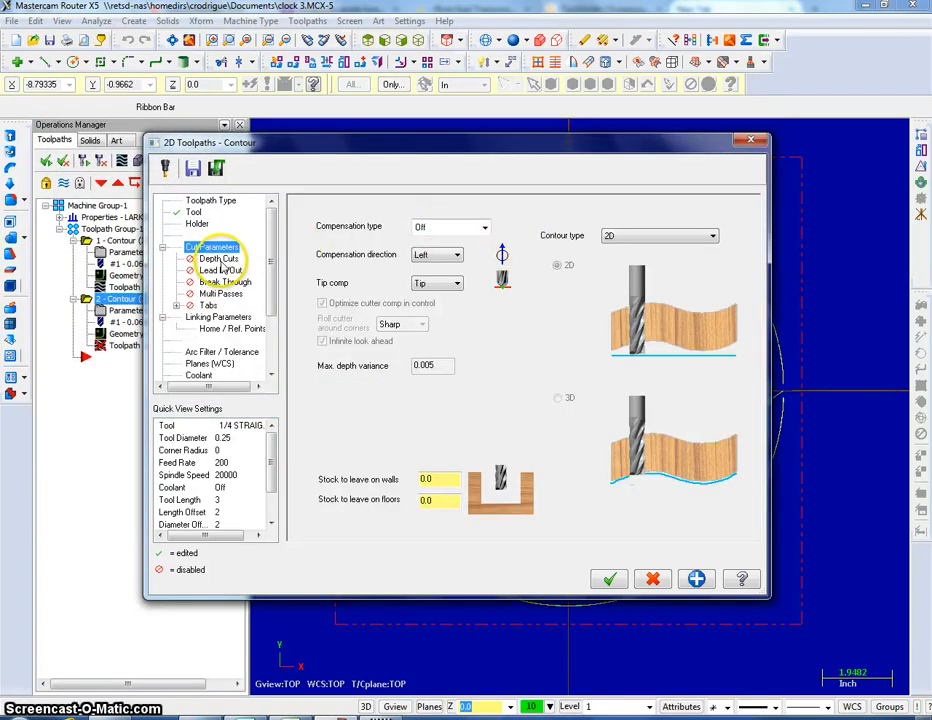
pyautogui.click(220, 260)
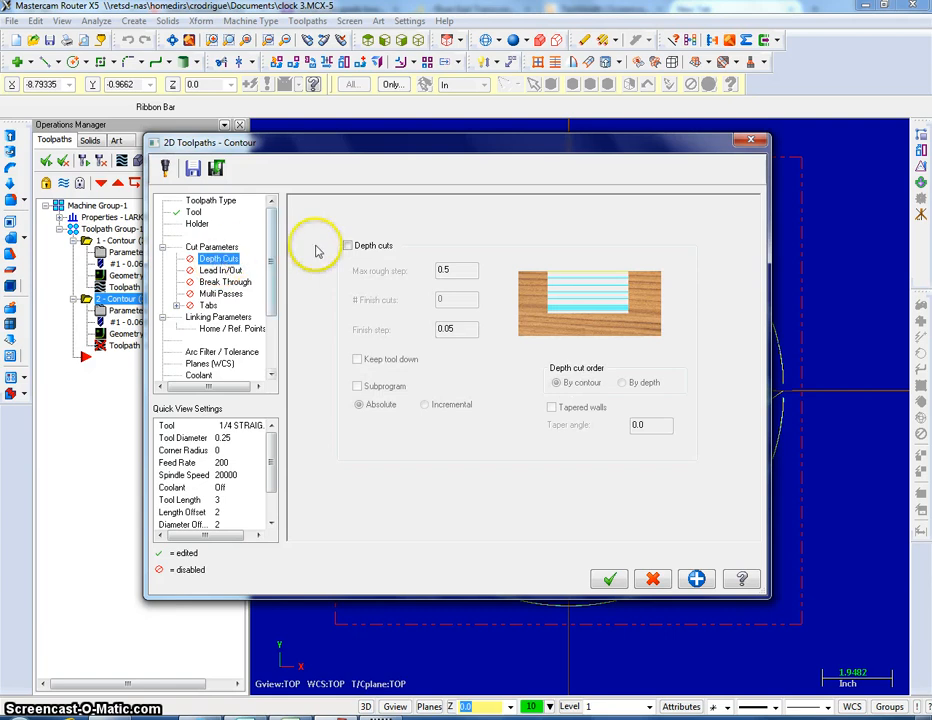
pyautogui.click(347, 246)
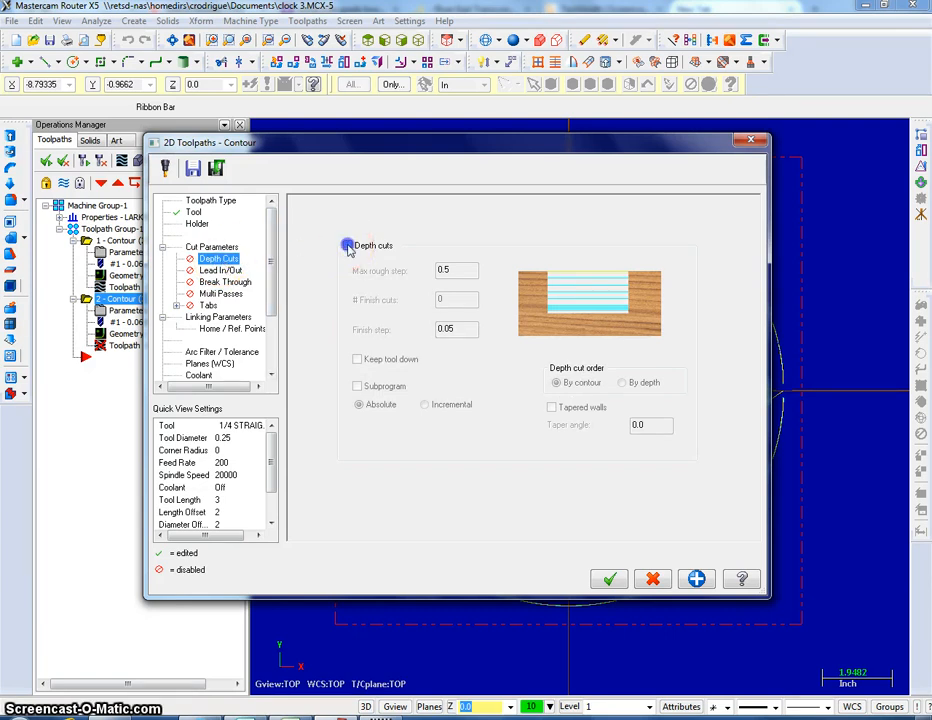
pyautogui.click(457, 272)
pyautogui.moveTo(458, 272); pyautogui.dragTo(377, 269)
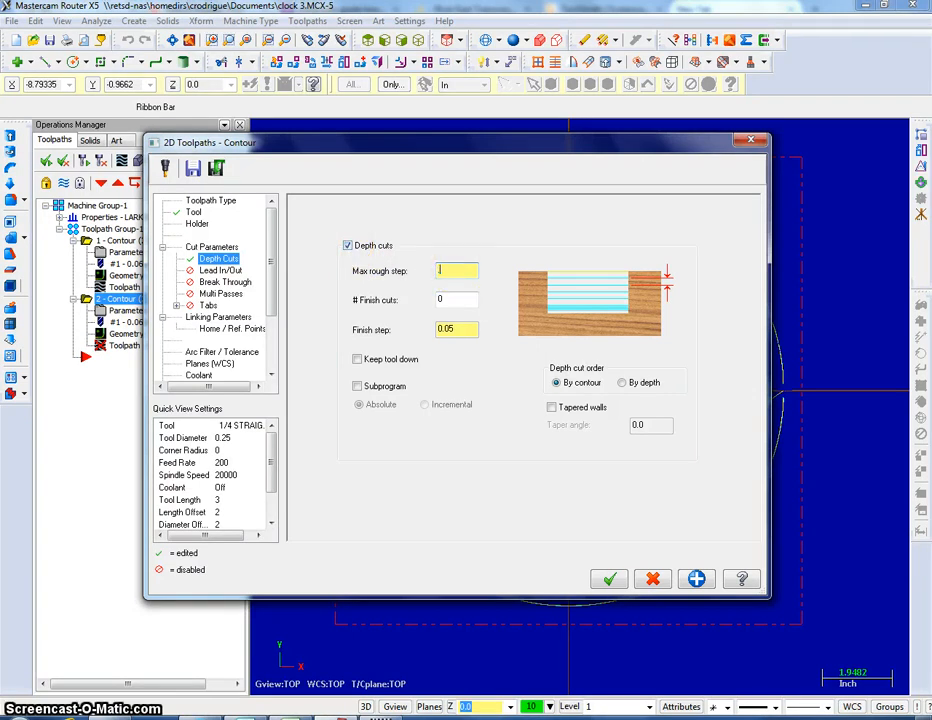
pyautogui.write('.125')
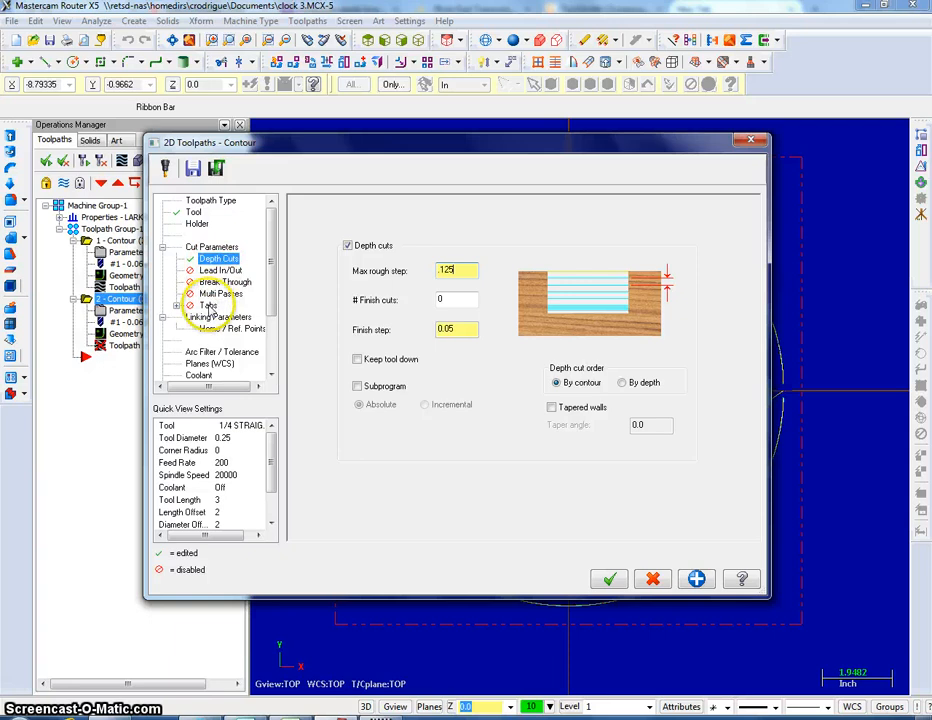
# Enable tabs on the outer-circle contour with a width of 1.25 and a tab thickness of .25.
pyautogui.click(206, 307)
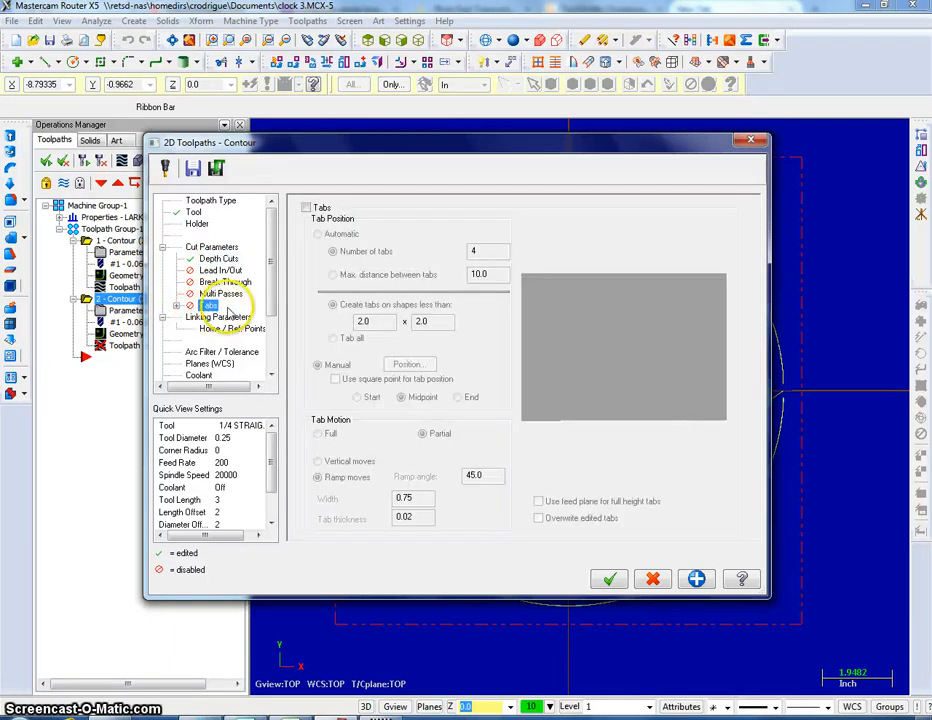
pyautogui.click(306, 208)
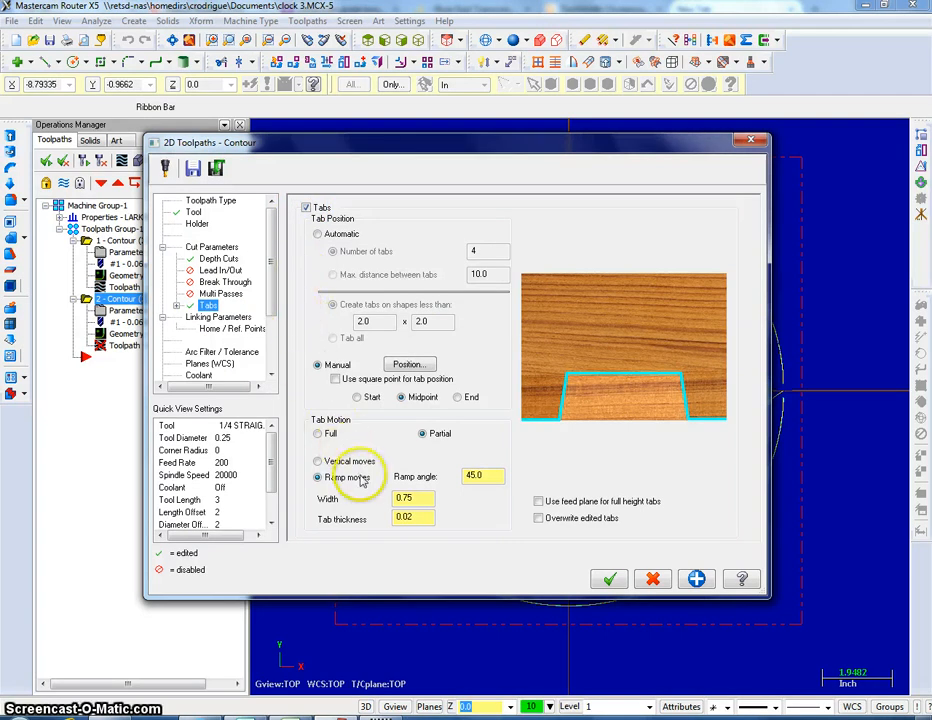
pyautogui.click(424, 499)
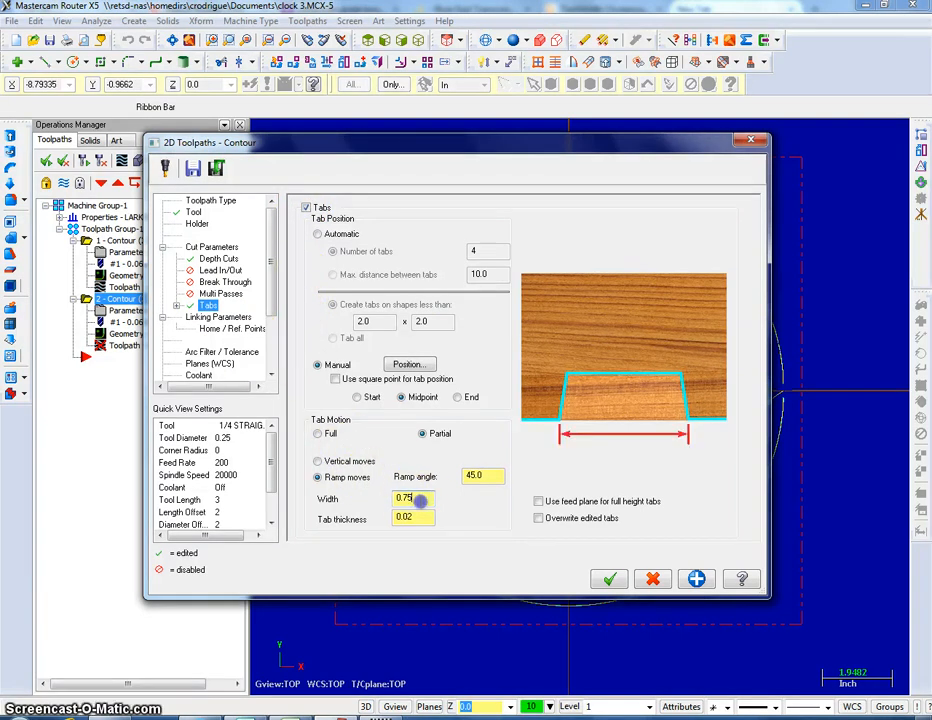
pyautogui.doubleClick(420, 499)
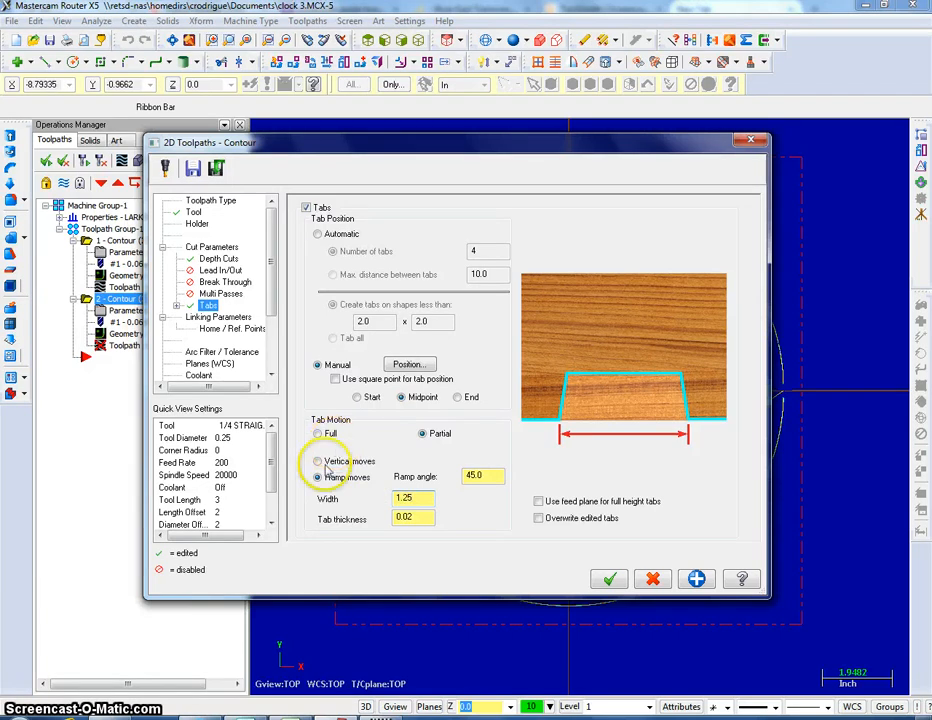
pyautogui.doubleClick(405, 516)
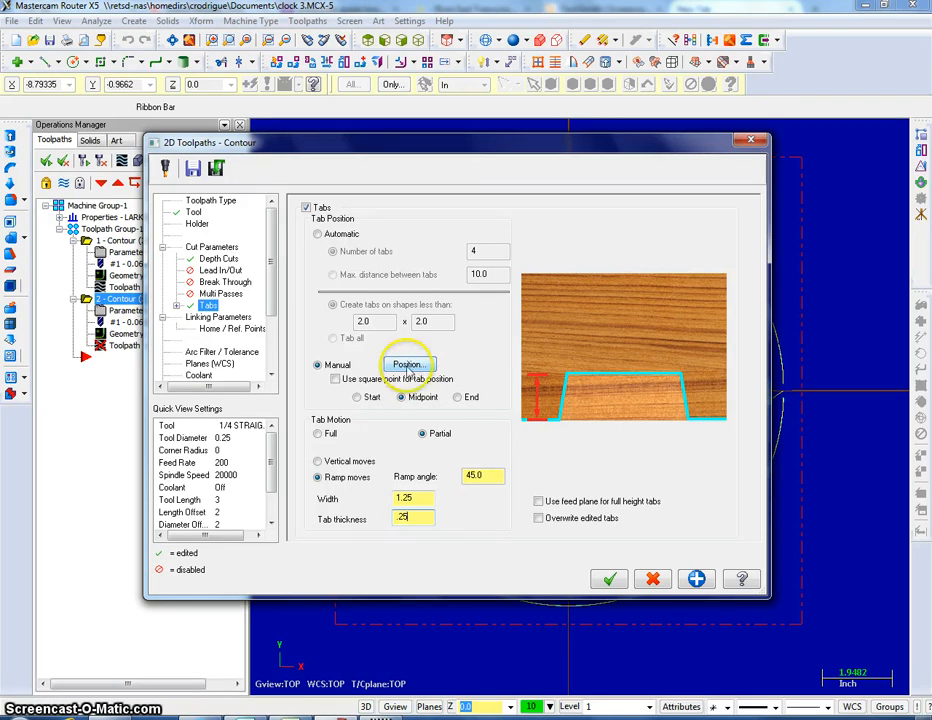
# Manually place four tabs on the outer circle, between 10 and 11, 1 and 2, 4 and 5, and 7 and 8.
pyautogui.click(409, 364)
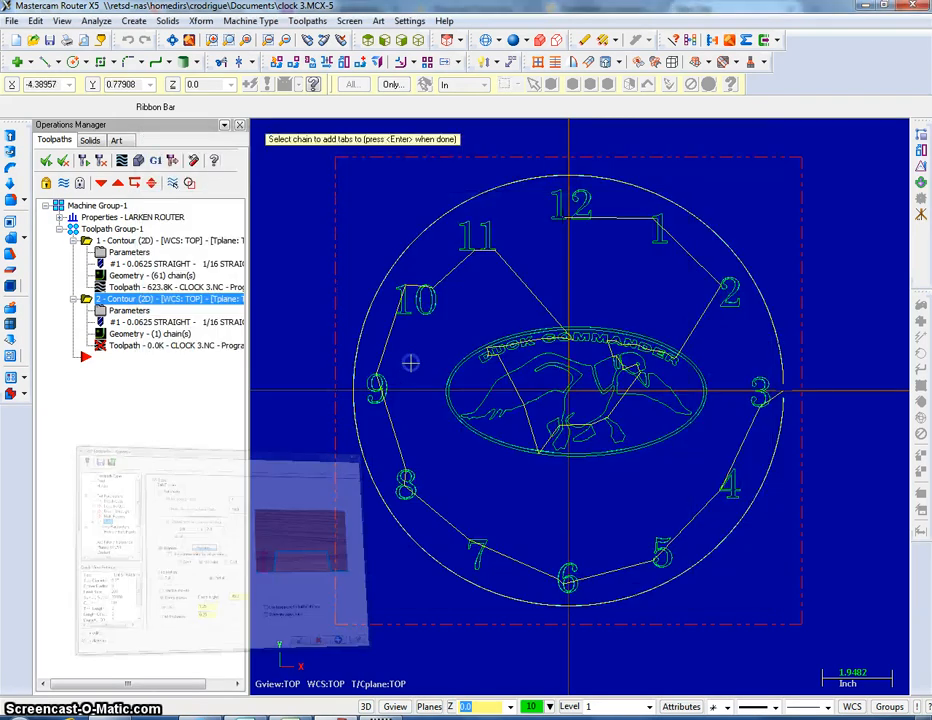
pyautogui.click(424, 239)
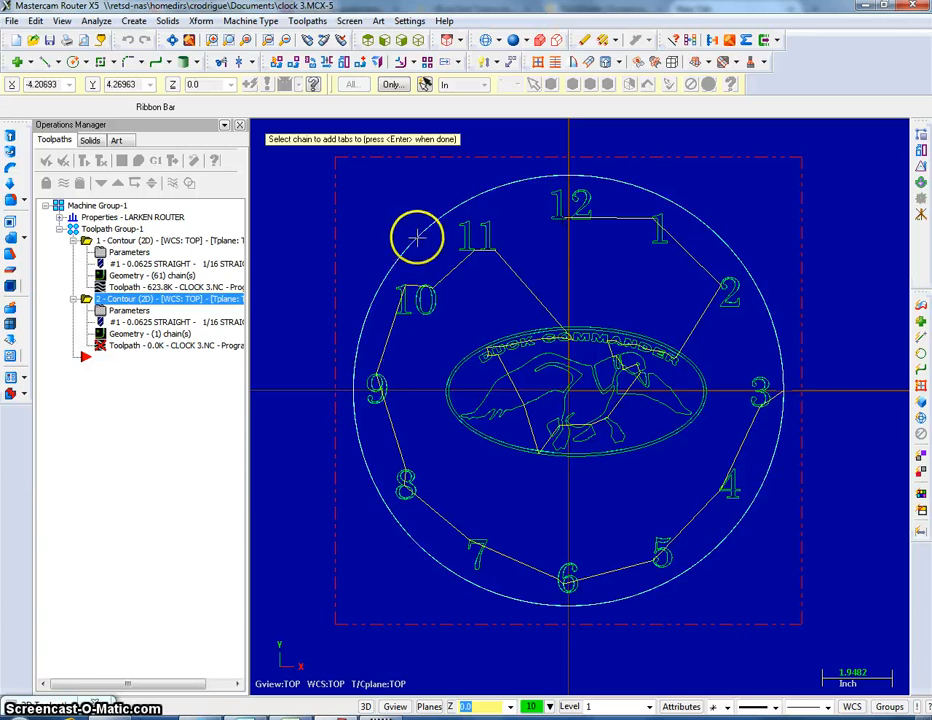
pyautogui.press('Return')
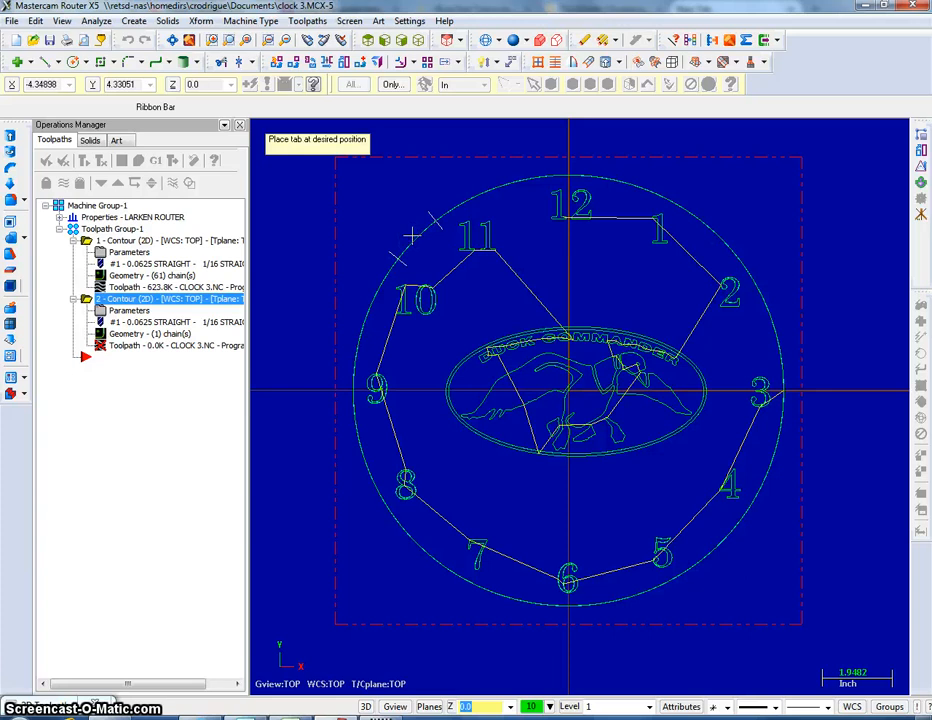
pyautogui.click(411, 235)
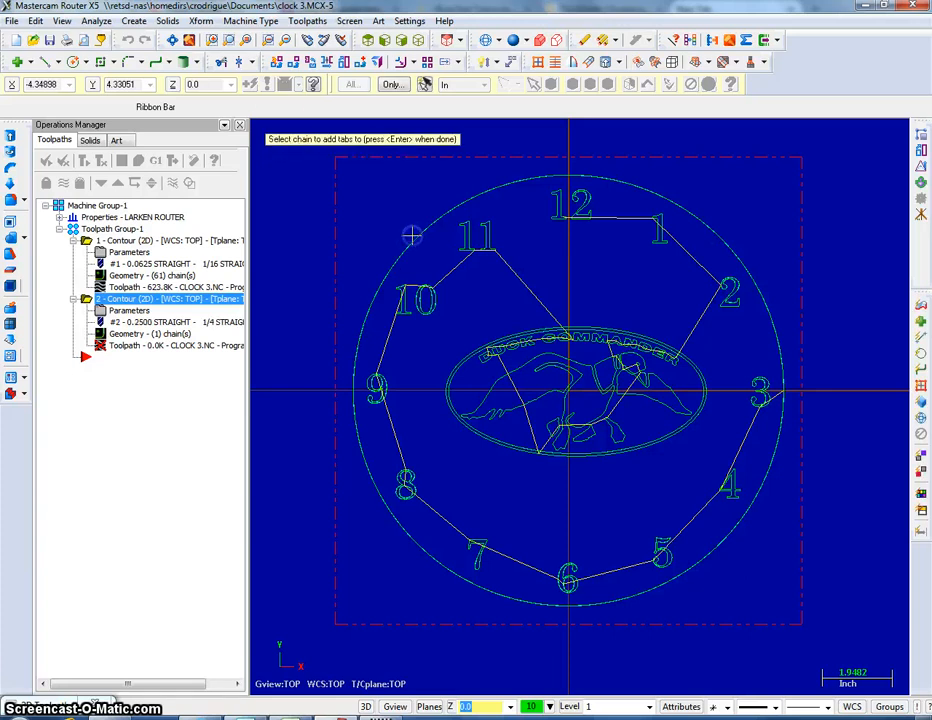
pyautogui.click(727, 248)
pyautogui.click(748, 418)
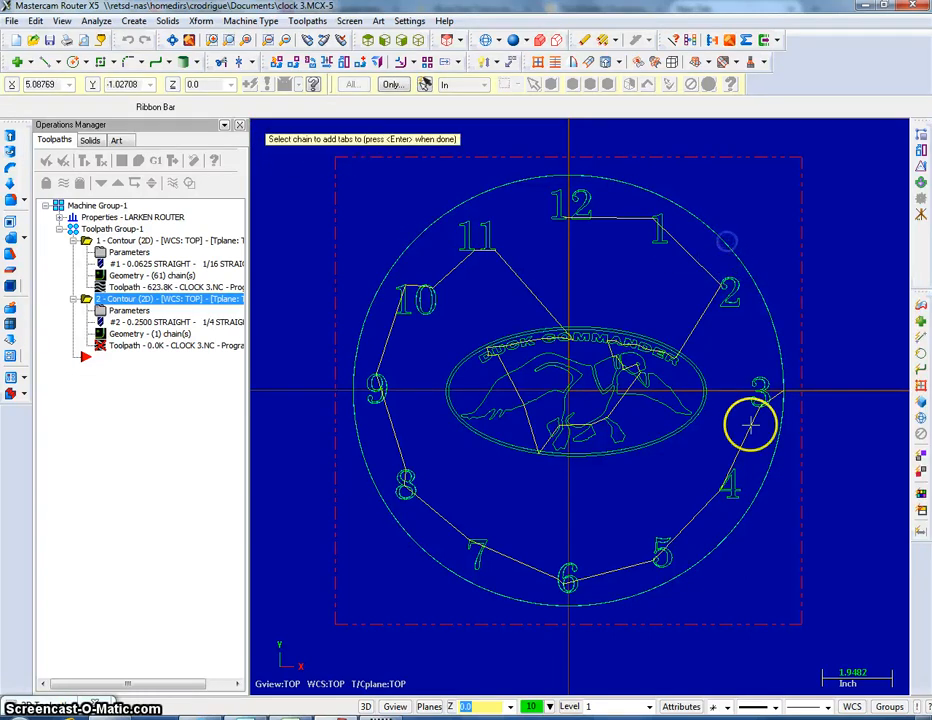
pyautogui.click(751, 523)
pyautogui.click(720, 545)
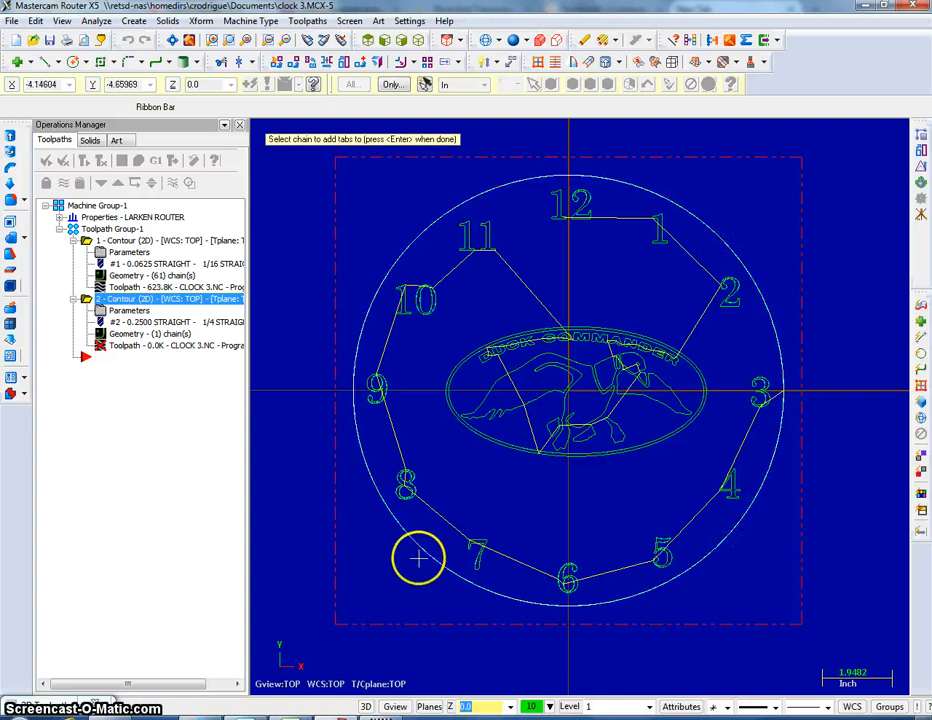
pyautogui.click(418, 558)
pyautogui.click(417, 552)
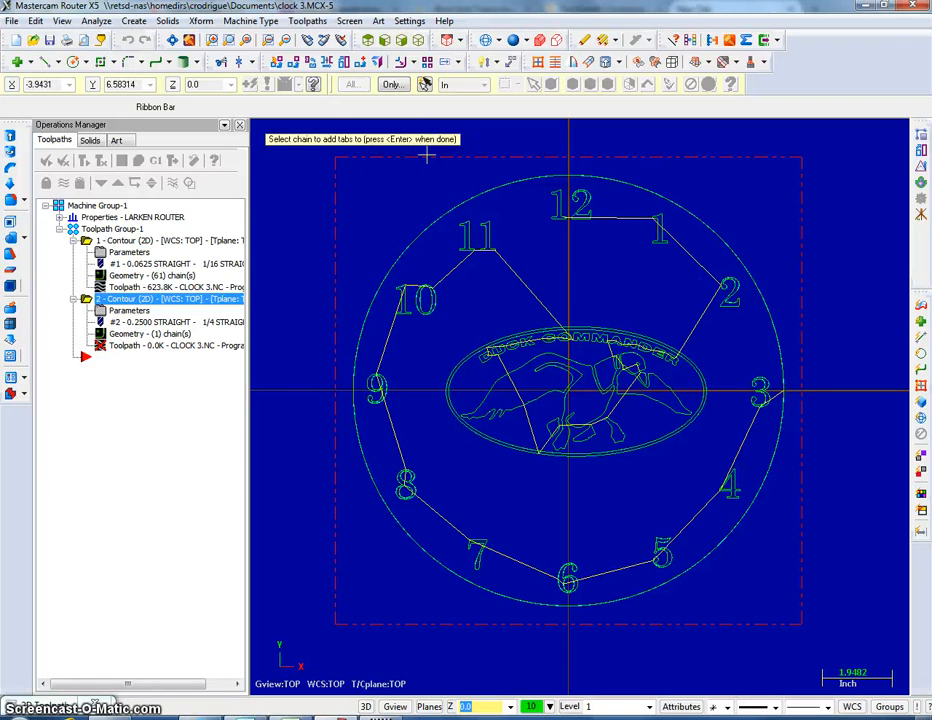
pyautogui.press('Return')
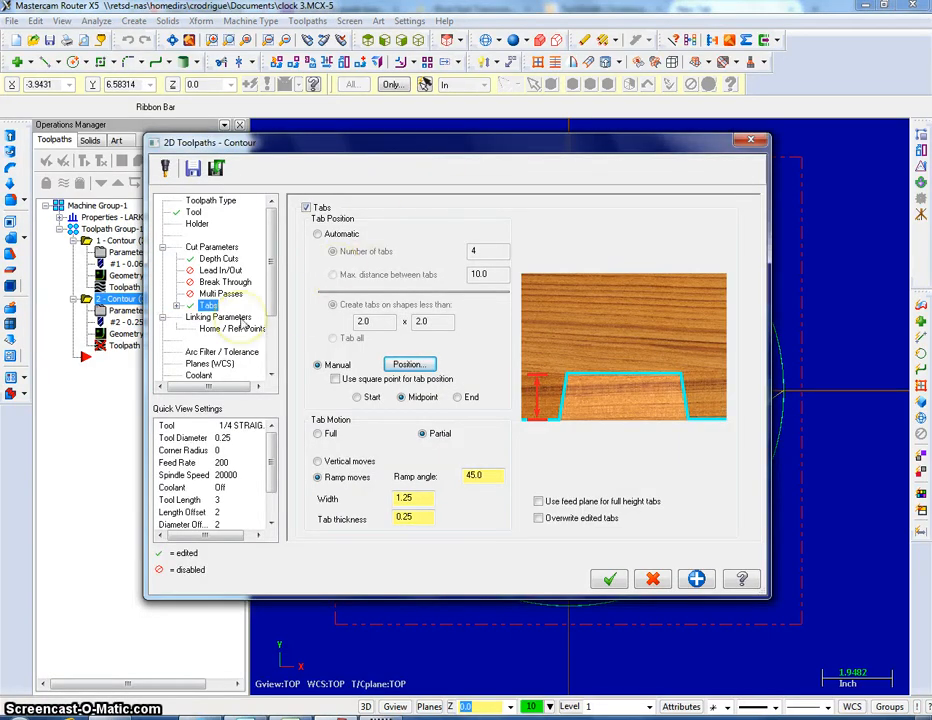
# Set the outer-circle contour's absolute depth to -.51 and generate the toolpath.
pyautogui.click(240, 318)
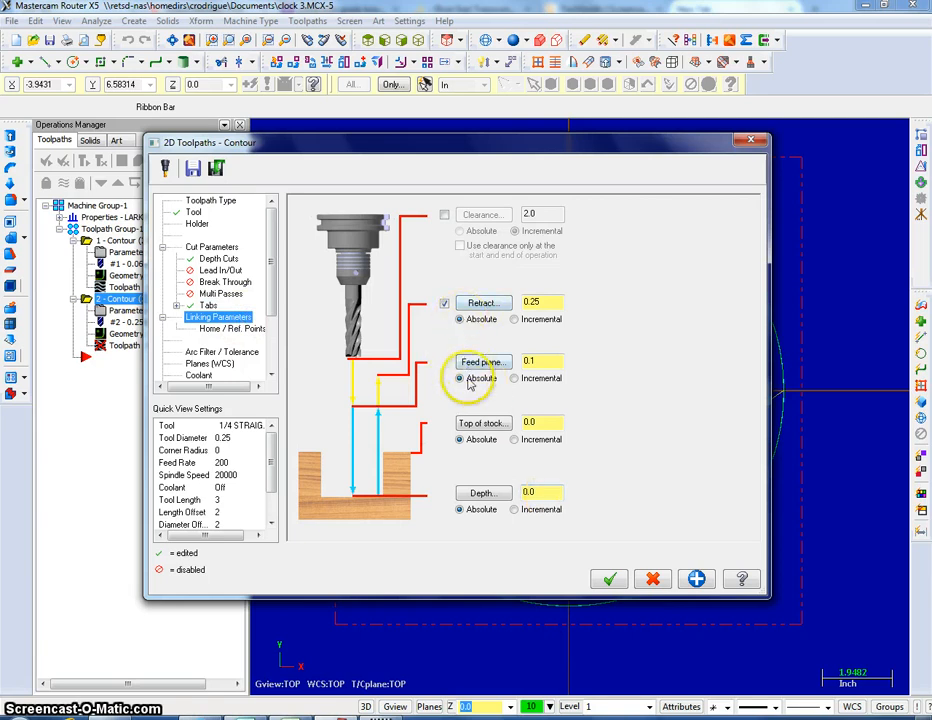
pyautogui.doubleClick(548, 489)
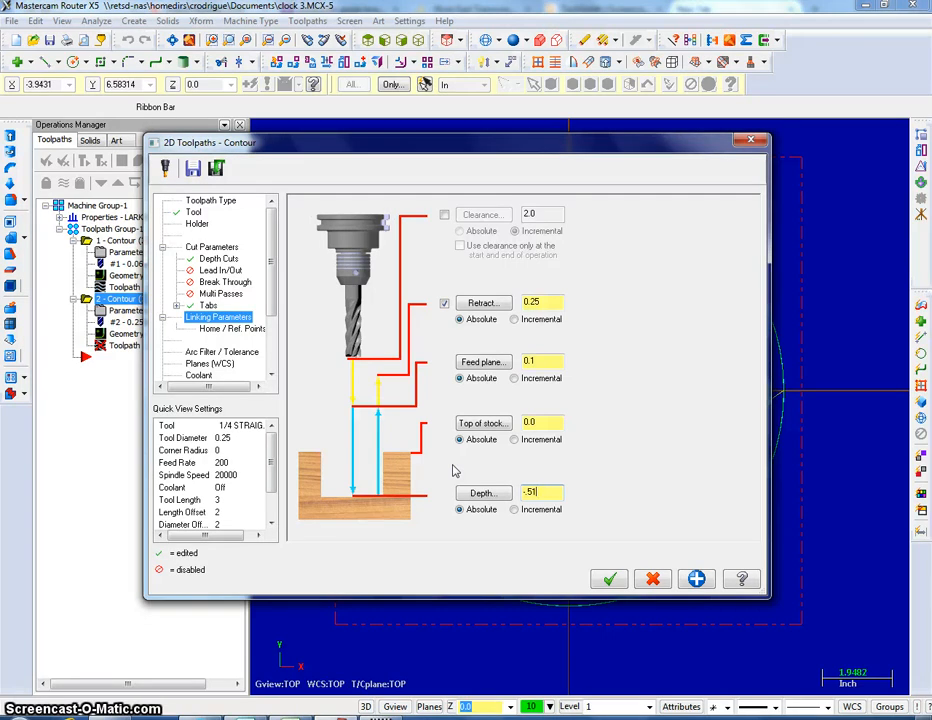
pyautogui.click(548, 492)
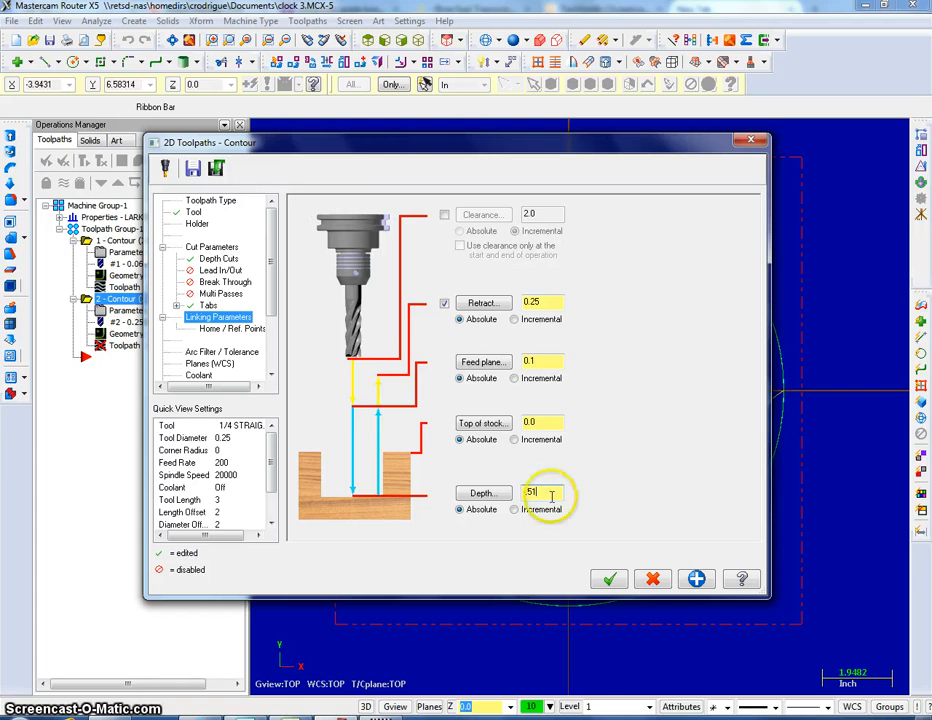
pyautogui.click(611, 581)
pyautogui.click(611, 581)
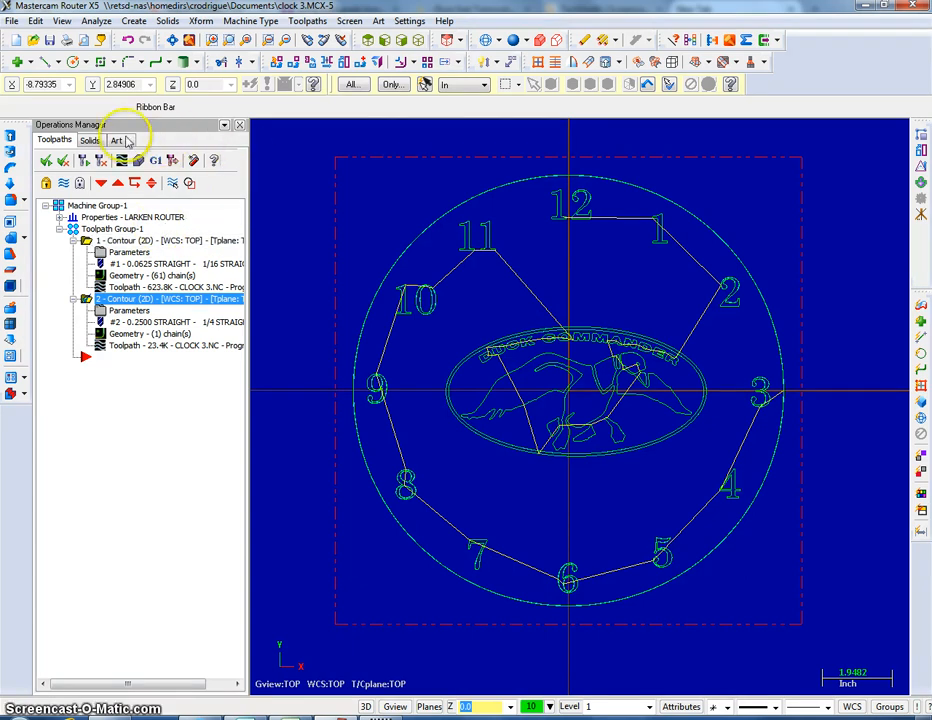
# Select all toolpath operations and regenerate them.
pyautogui.click(48, 165)
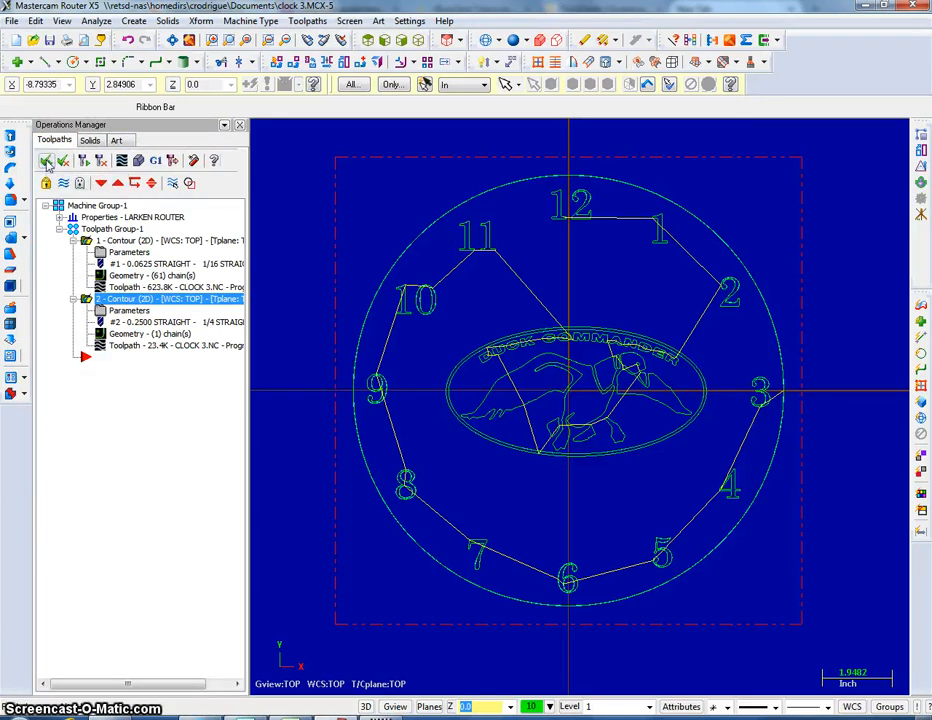
pyautogui.click(88, 299)
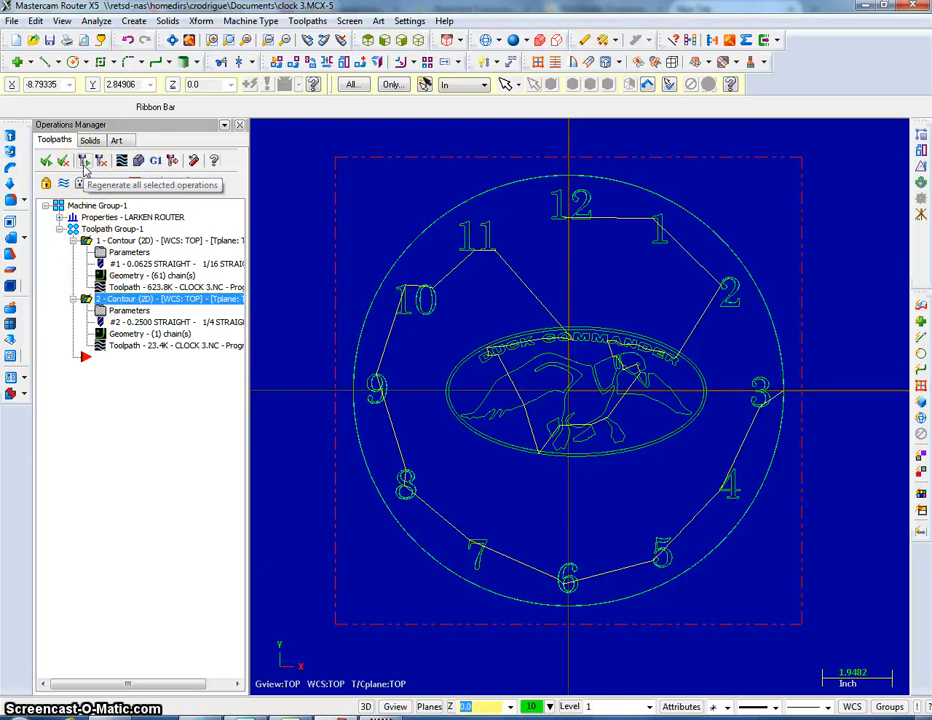
pyautogui.click(84, 166)
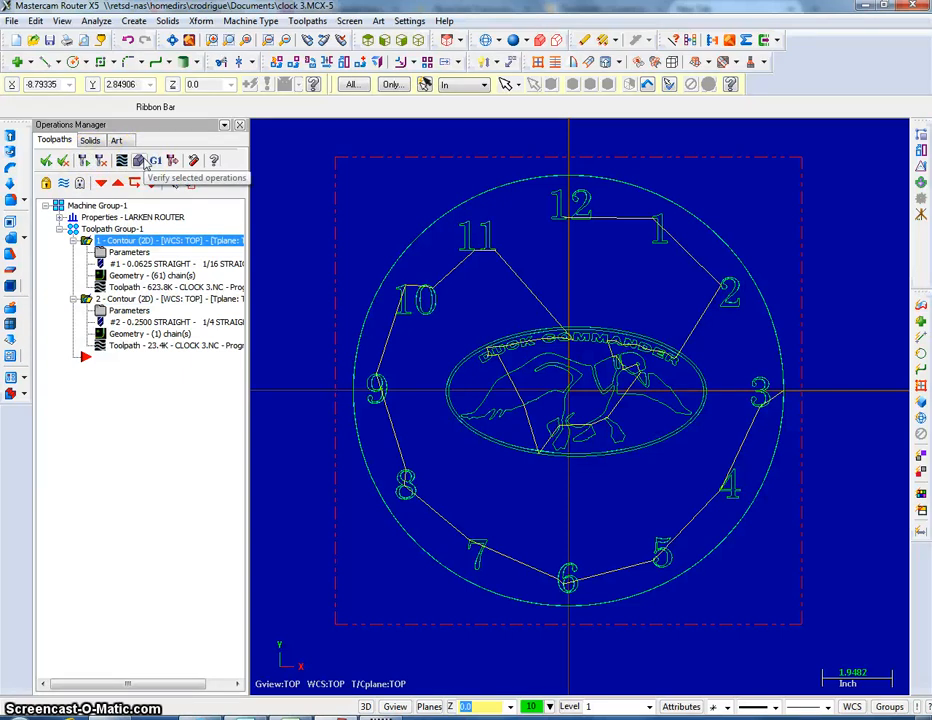
# Verify both contour operations by running the cutting simulation through to the end, and close the simulation.
pyautogui.click(143, 163)
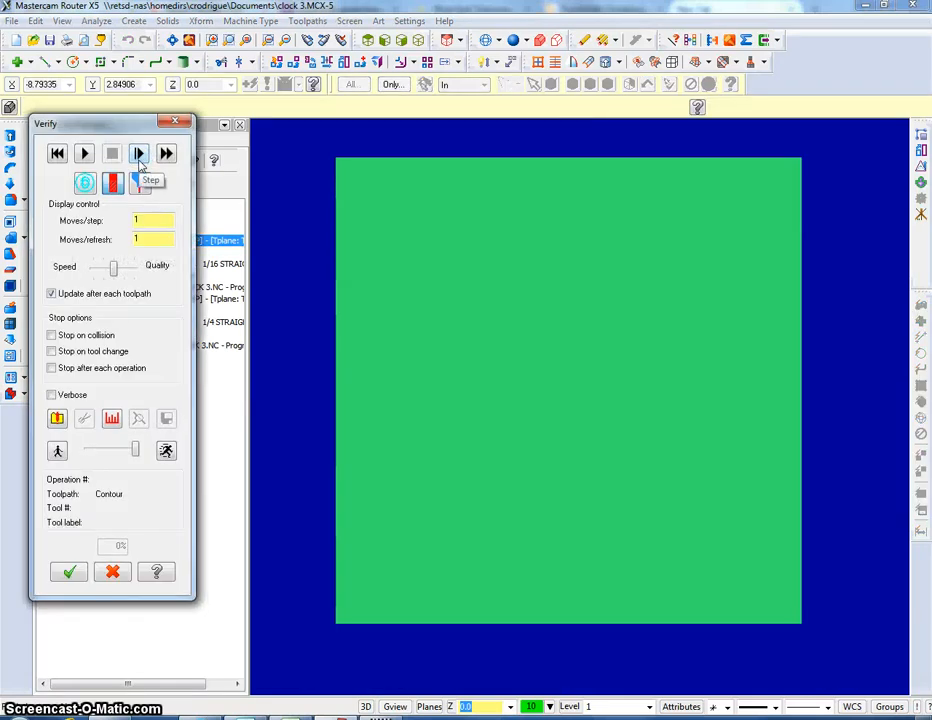
pyautogui.click(84, 154)
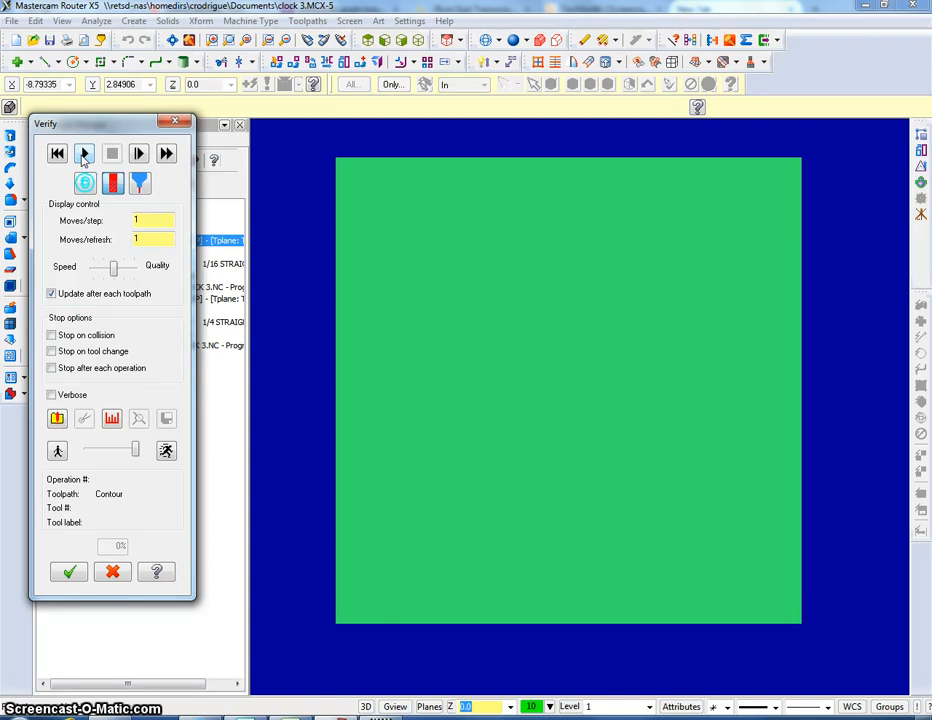
pyautogui.click(84, 155)
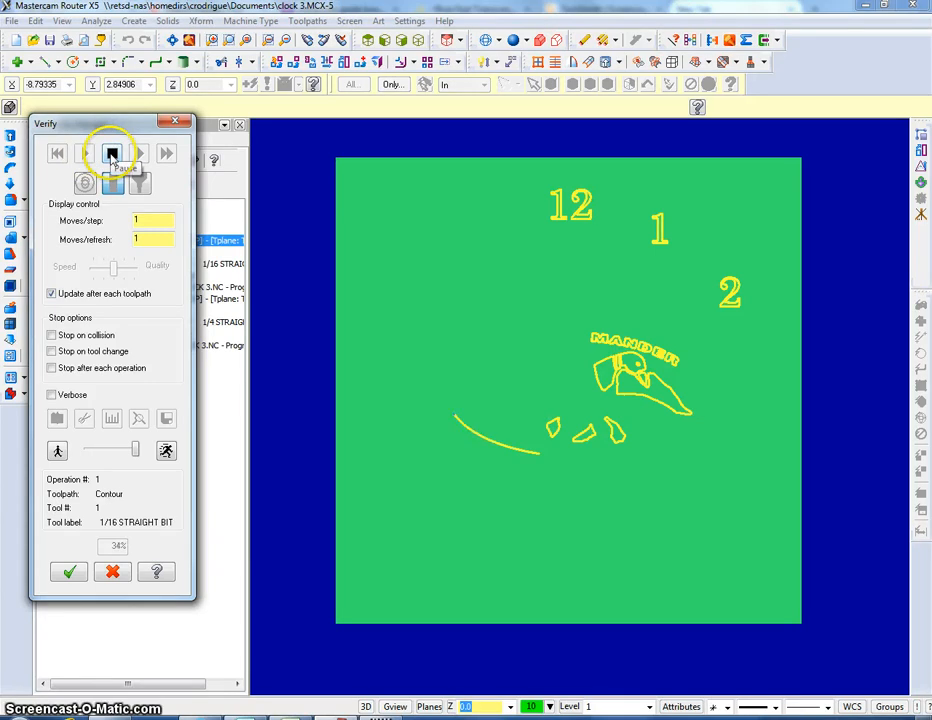
pyautogui.click(112, 155)
pyautogui.click(166, 153)
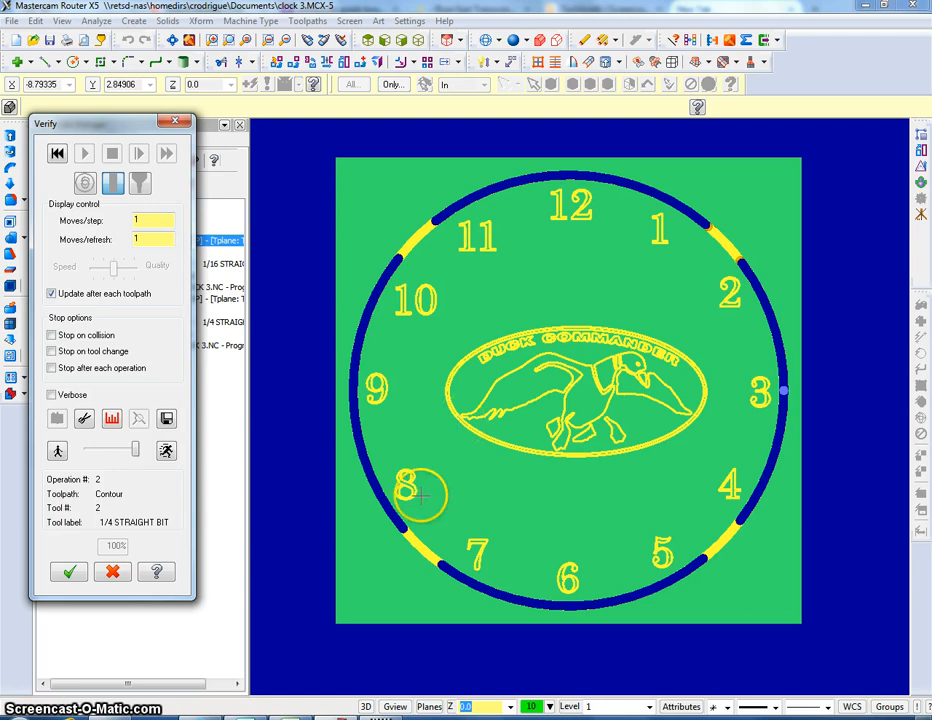
pyautogui.click(71, 573)
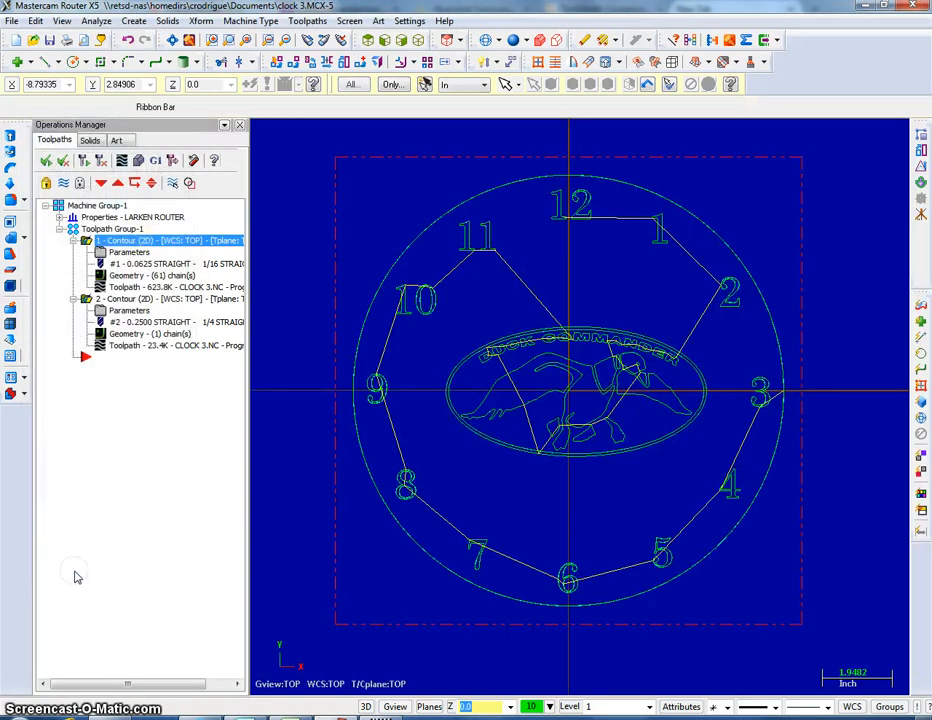